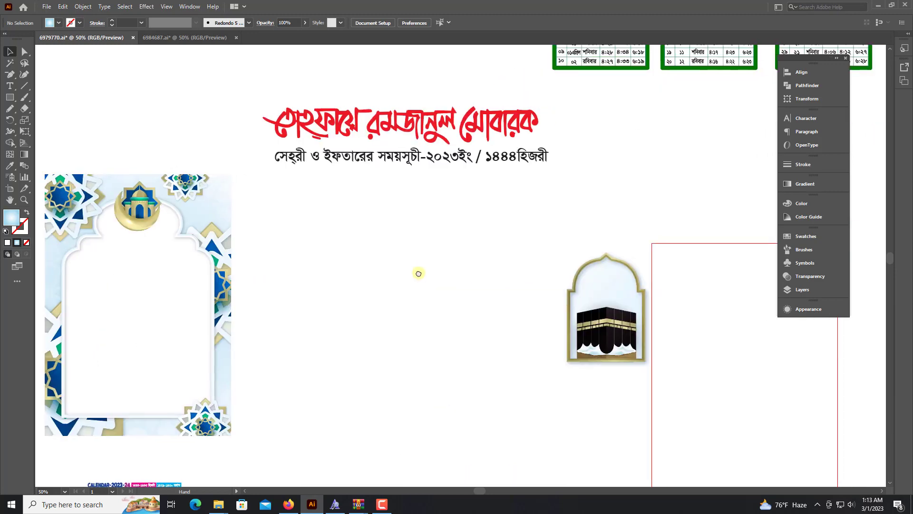
Look over the red title lettering, the subtitle beneath it and the three ten-day Ramadan timetables
scroll(417, 271, up, 5)
scroll(294, 346, up, 2)
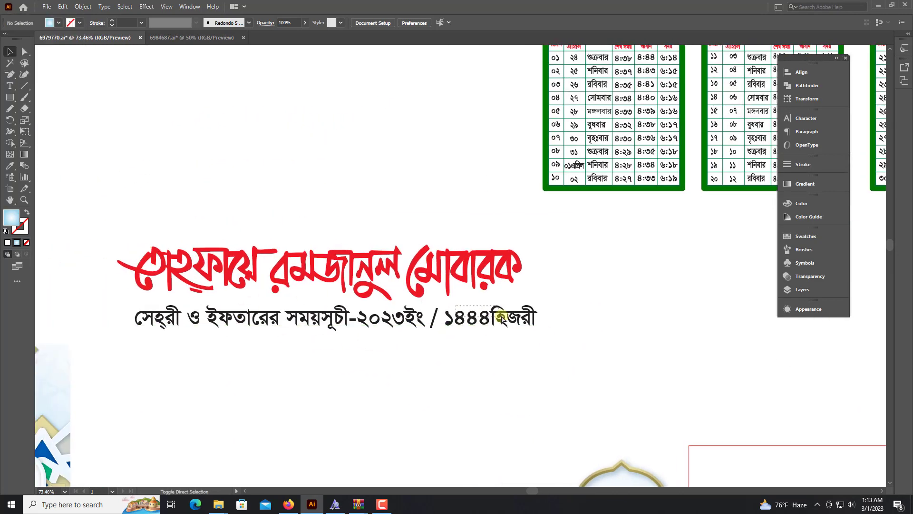
scroll(163, 276, up, 2)
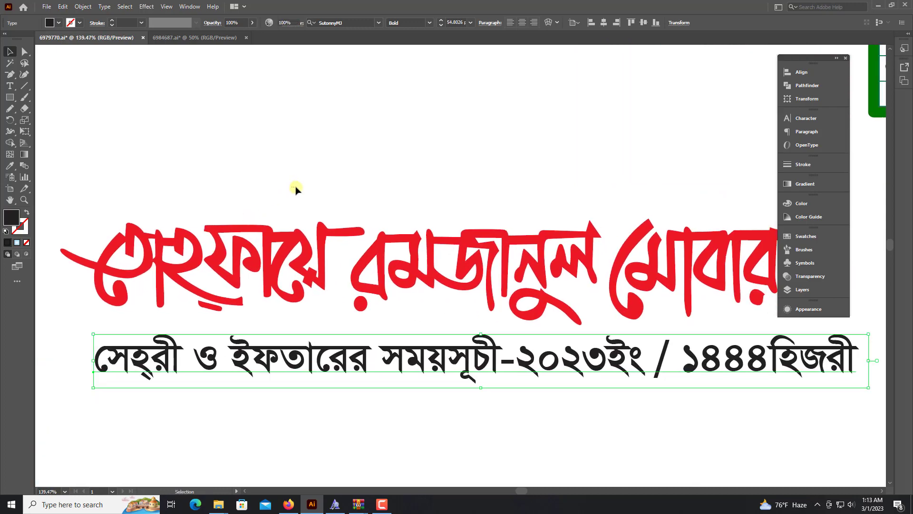
click(313, 186)
drag(460, 203, 411, 199)
scroll(379, 203, right, 10)
scroll(379, 203, up, 4)
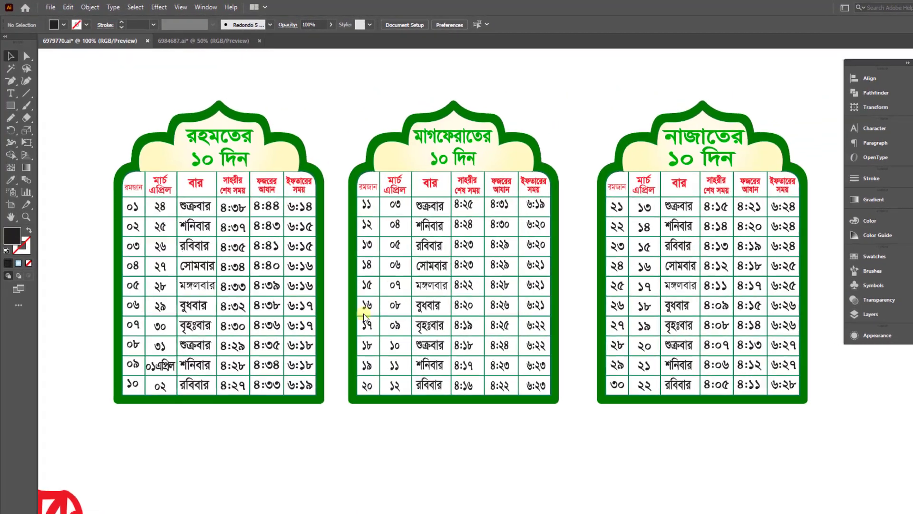
key(alt+space)
key(Escape)
scroll(530, 386, down, 5)
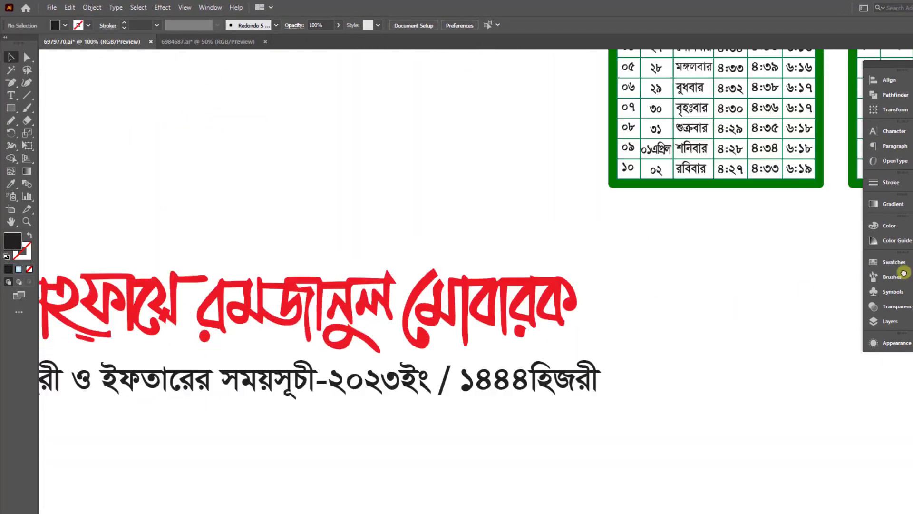
Try placing the blue arch ornament over the top of the poster background, scaled to about 276 mm wide
scroll(505, 179, down, 2)
scroll(535, 159, left, 5)
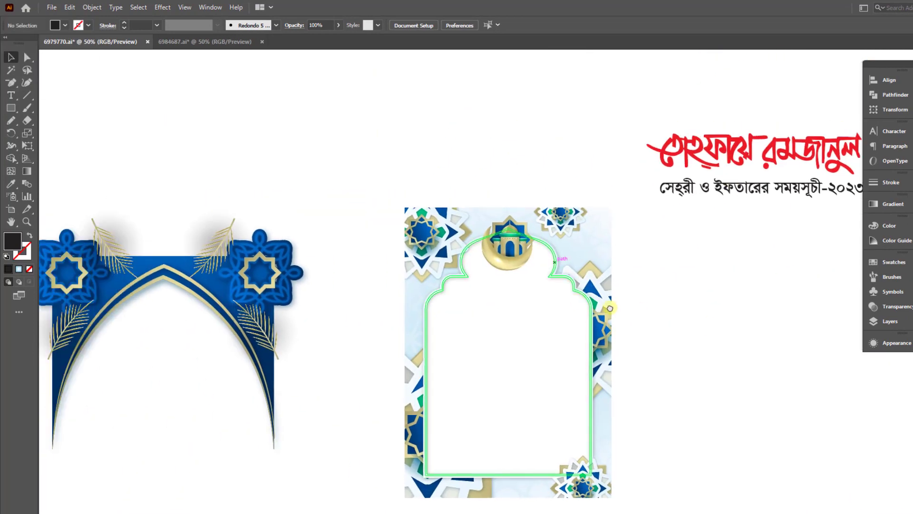
drag(125, 282, 402, 245)
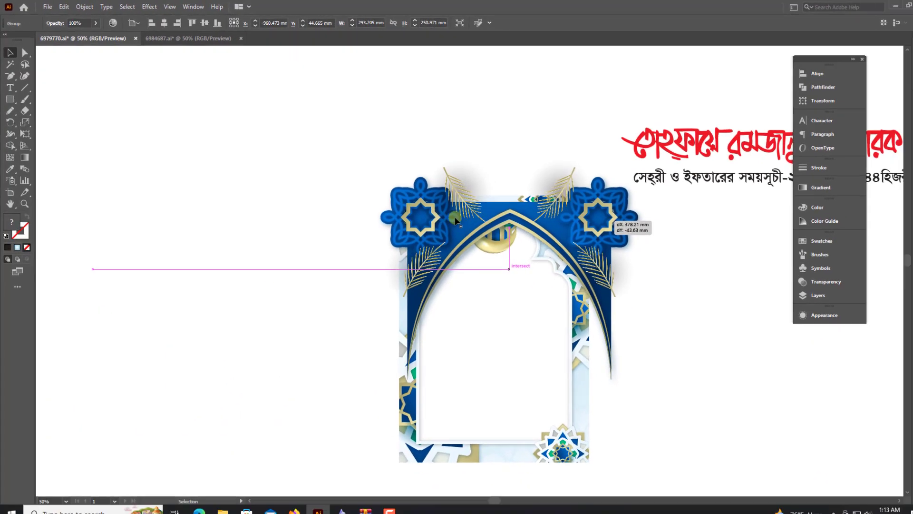
scroll(455, 220, up, 5)
key(ctrl+1)
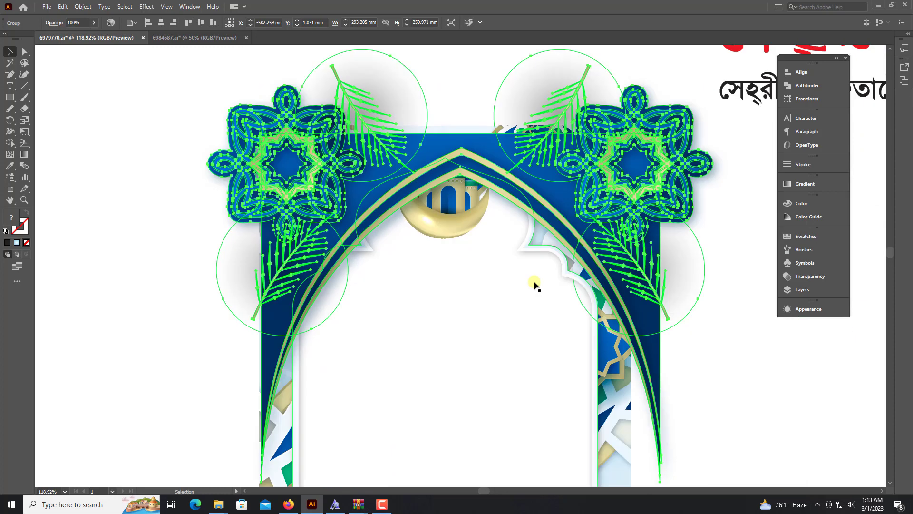
scroll(534, 285, right, 1)
drag(686, 265, 661, 257)
drag(504, 177, 503, 157)
click(654, 251)
Try shifting the blue arch down and to the left across the poster, and undo the move
scroll(214, 193, down, 3)
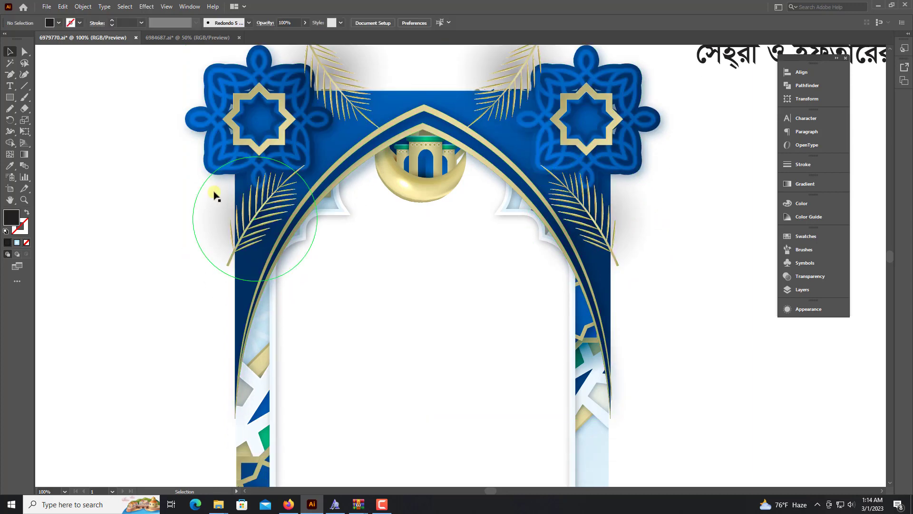
key(ctrl+minus)
scroll(394, 178, down, 2)
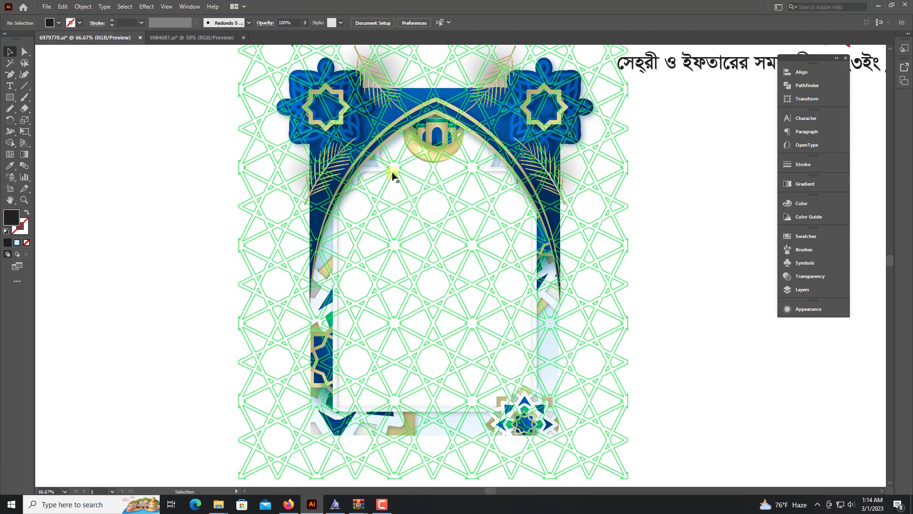
drag(393, 157, 296, 228)
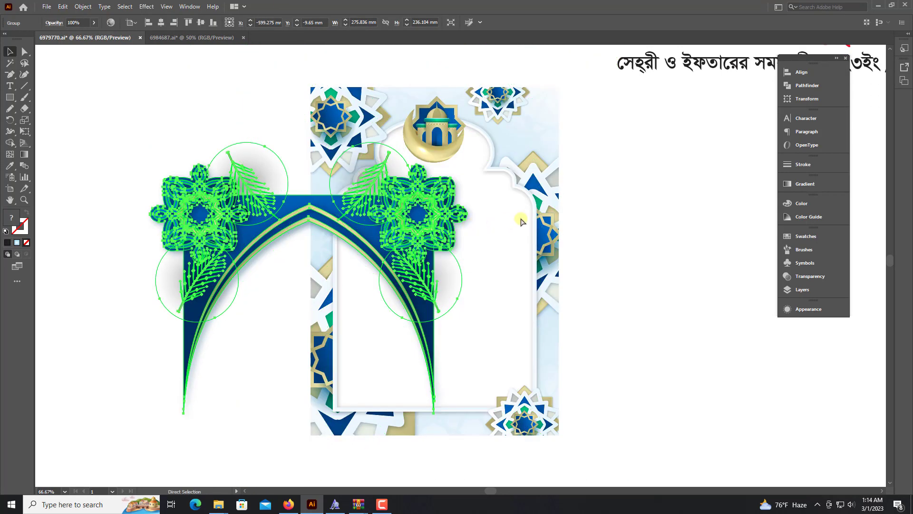
key(ctrl+z)
Shorten the blue arch from its lower edge and remove it from the poster
scroll(154, 202, up, 1)
click(154, 202)
click(361, 167)
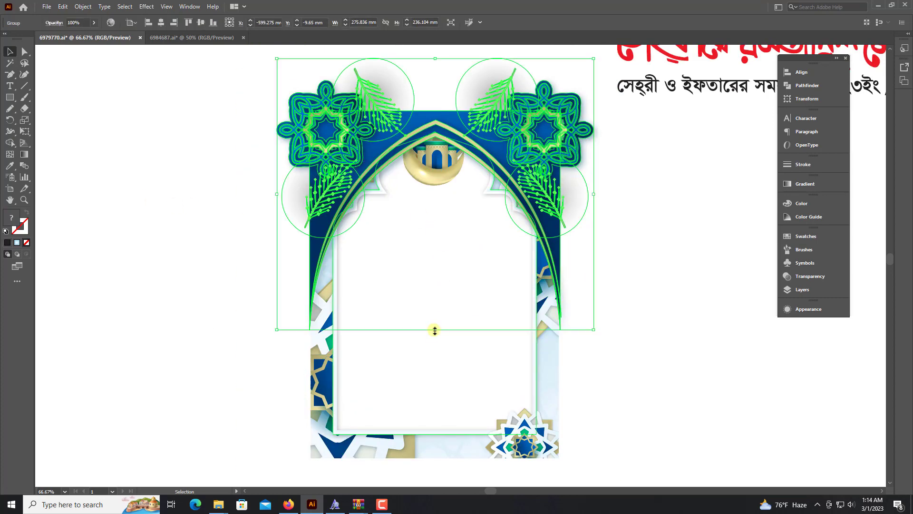
drag(435, 330, 433, 283)
click(186, 240)
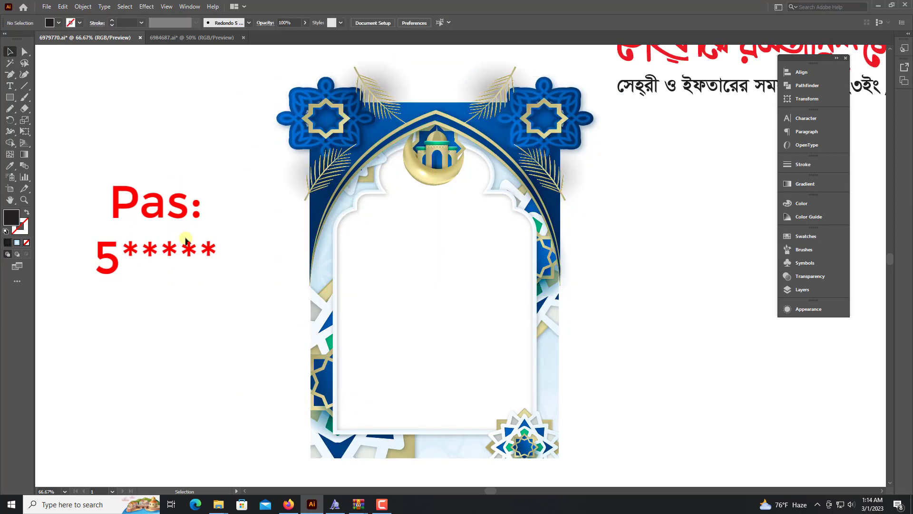
key(ctrl+z)
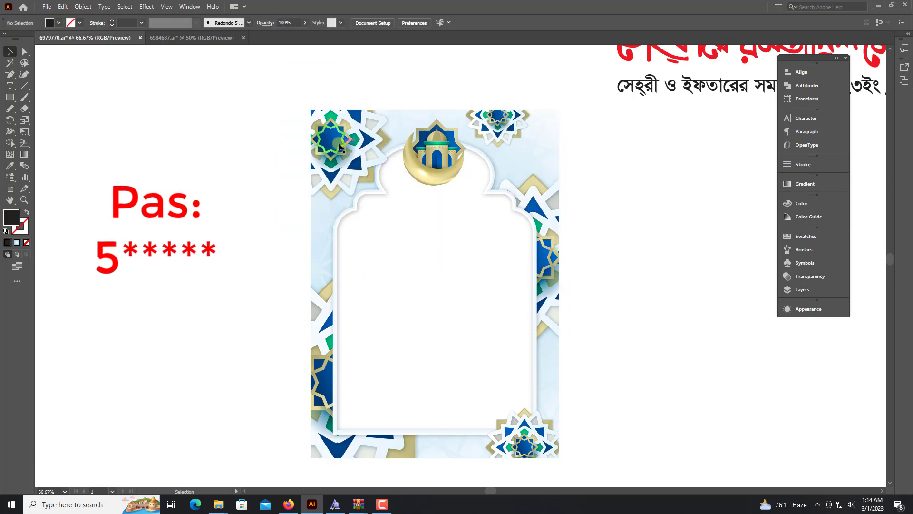
Move the crescent-and-mosque emblem from the top of the white frame into the poster's upper right corner
scroll(333, 147, down, 1)
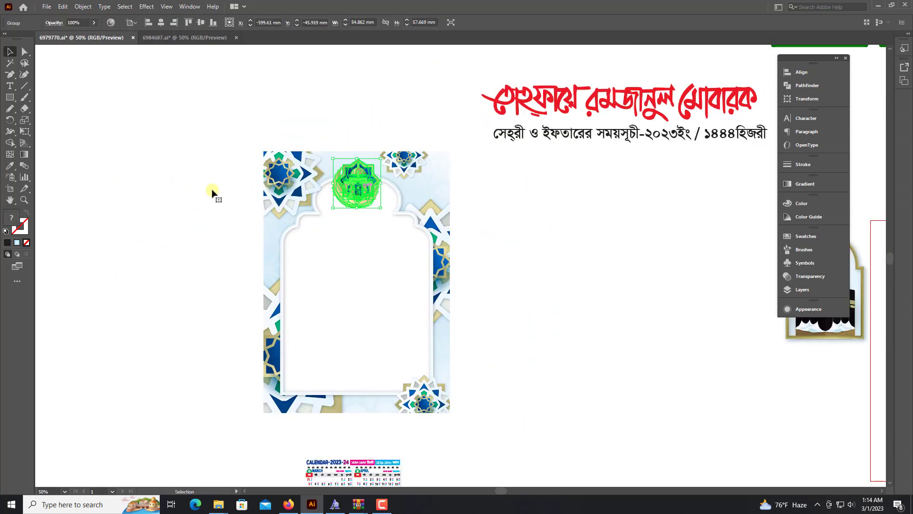
click(212, 193)
drag(196, 197, 173, 192)
click(287, 219)
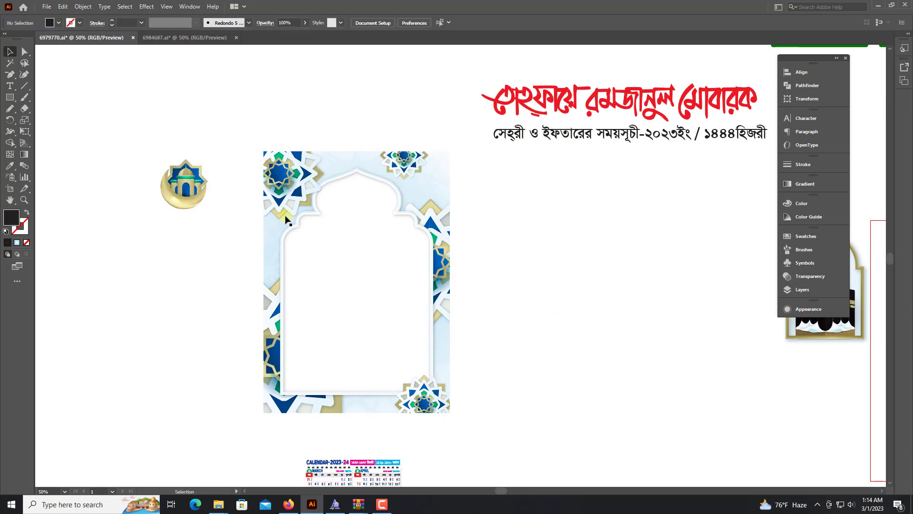
drag(441, 194, 443, 196)
key(ctrl+plus)
key(ctrl+plus)
key(ctrl+plus)
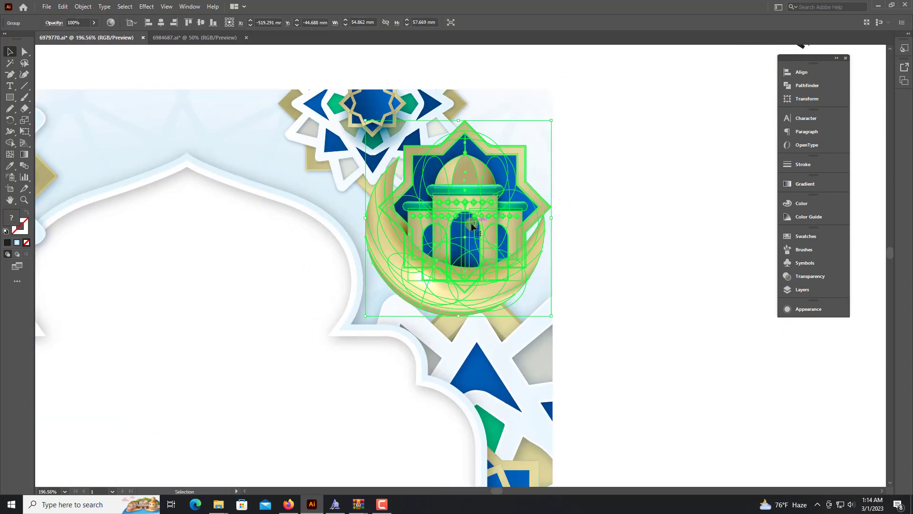
click(589, 220)
key(ctrl+minus)
key(ctrl+minus)
key(ctrl+minus)
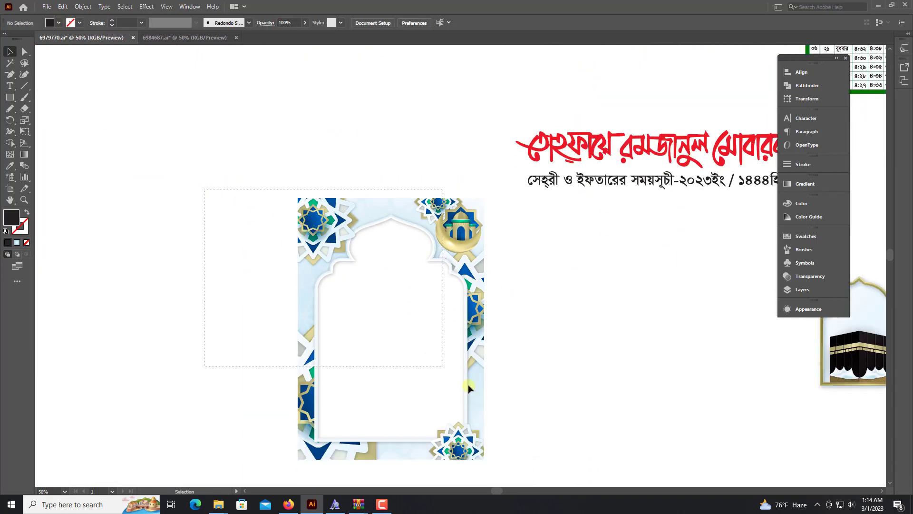
drag(507, 462, 504, 457)
click(495, 420)
Move the red title lettering and its subtitle together onto the poster and bring them to the front
scroll(401, 210, right, 3)
scroll(402, 210, up, 1)
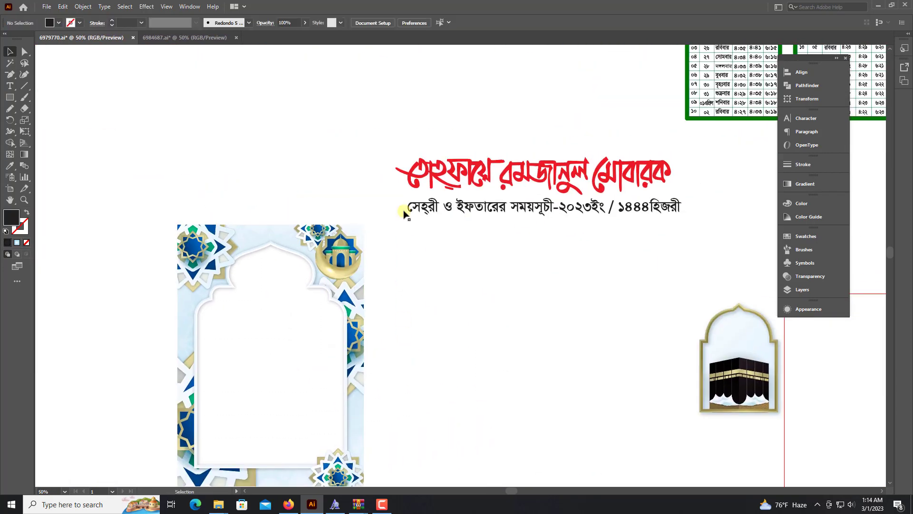
drag(402, 209, 623, 228)
drag(605, 179, 359, 266)
key(ctrl+plus)
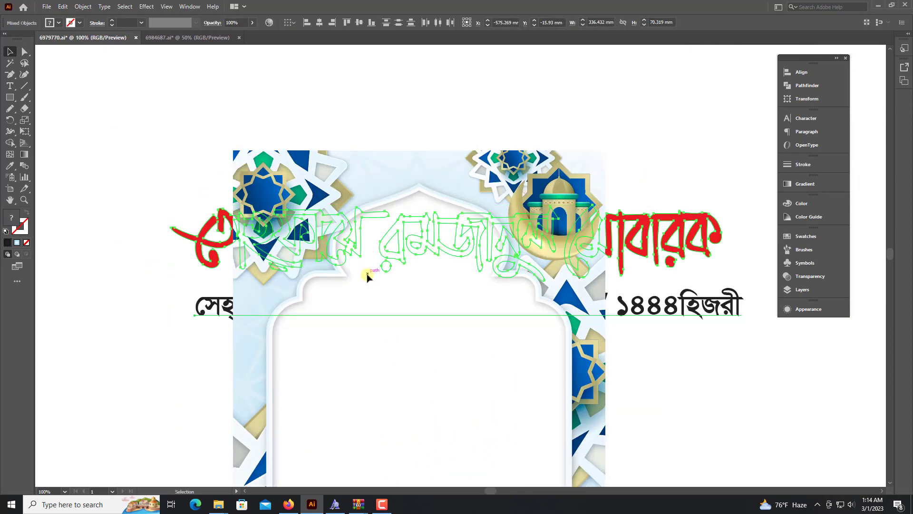
key(ctrl+shift+bracketright)
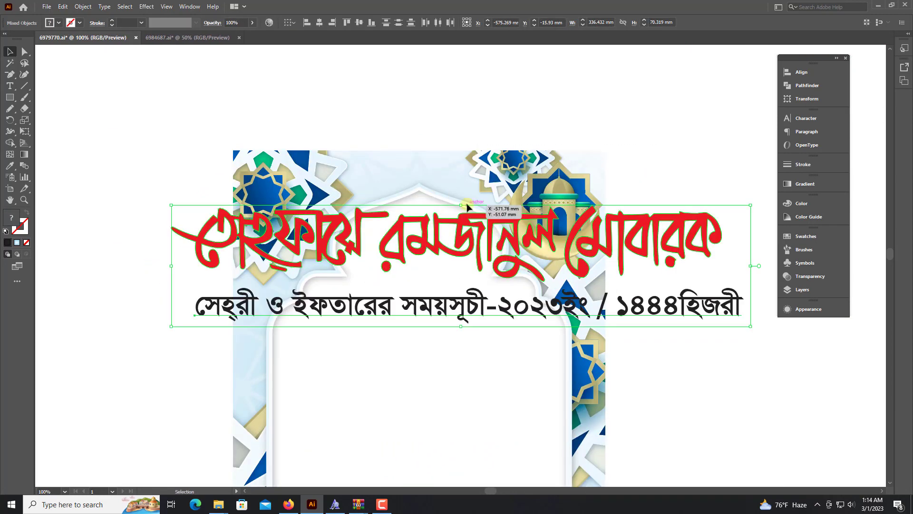
Scale the title down to about 107 mm wide above the poster, reduce the subtitle with it and move the subtitle down
drag(467, 207, 442, 90)
key(ctrl+plus)
key(ctrl+plus)
click(438, 310)
key(shift+Down)
key(shift+Down)
key(shift+Down)
key(shift+Down)
key(shift+Down)
key(shift+Down)
Ungroup the title lettering and move its last word, "মোবারক", below the other words as a second line
right_click(442, 90)
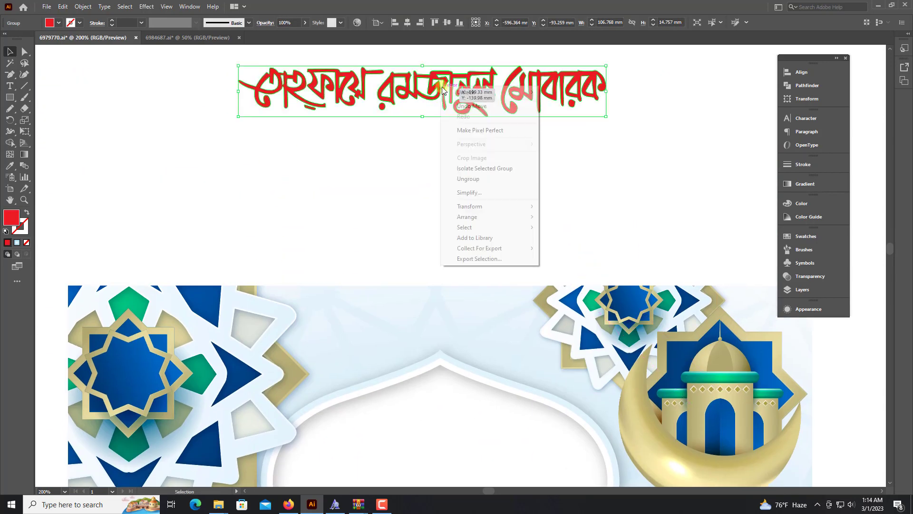
click(469, 179)
click(628, 137)
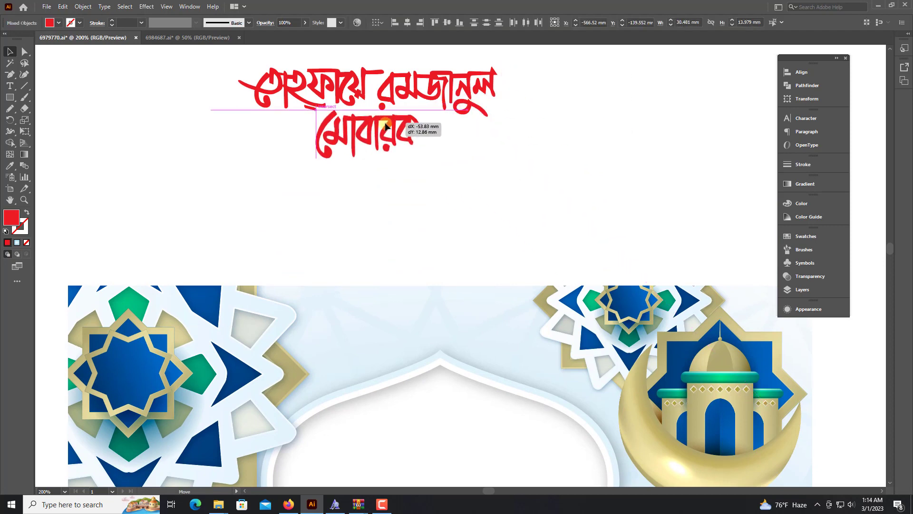
drag(547, 189, 537, 182)
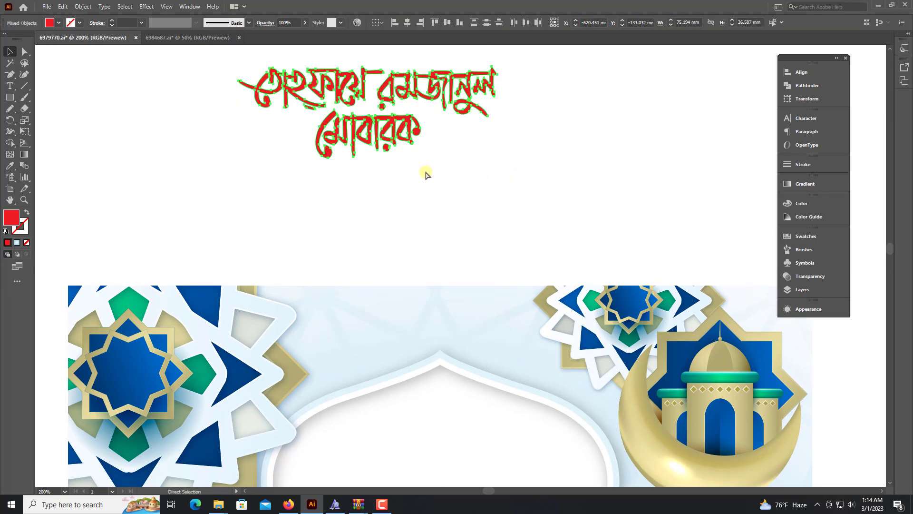
Move the two-line title into the poster's white frame and centre it beneath the peak
drag(412, 155, 518, 378)
scroll(475, 371, up, 2)
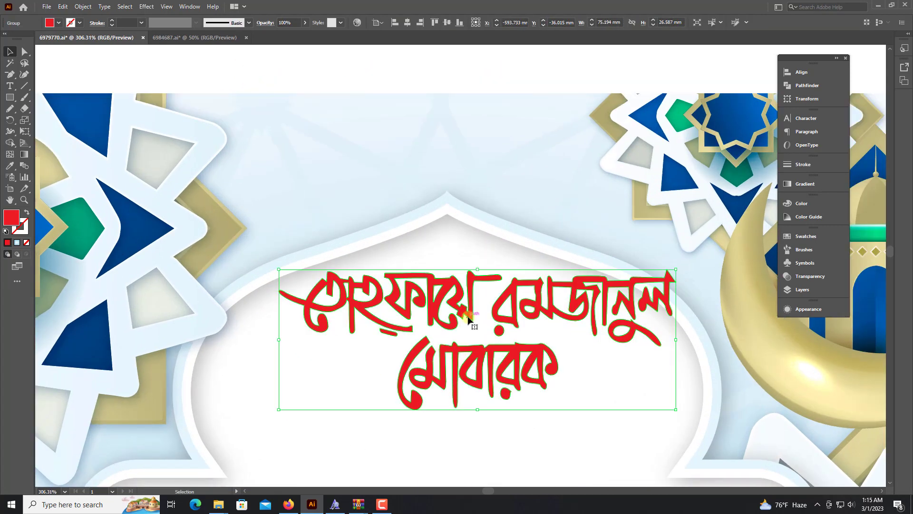
drag(465, 315, 448, 329)
Move the subtitle up under the title and replace its hyphen with a line break before "২০২৩ইং / ১৪৪৪হিজরী"
scroll(459, 333, down, 2)
scroll(474, 298, down, 2)
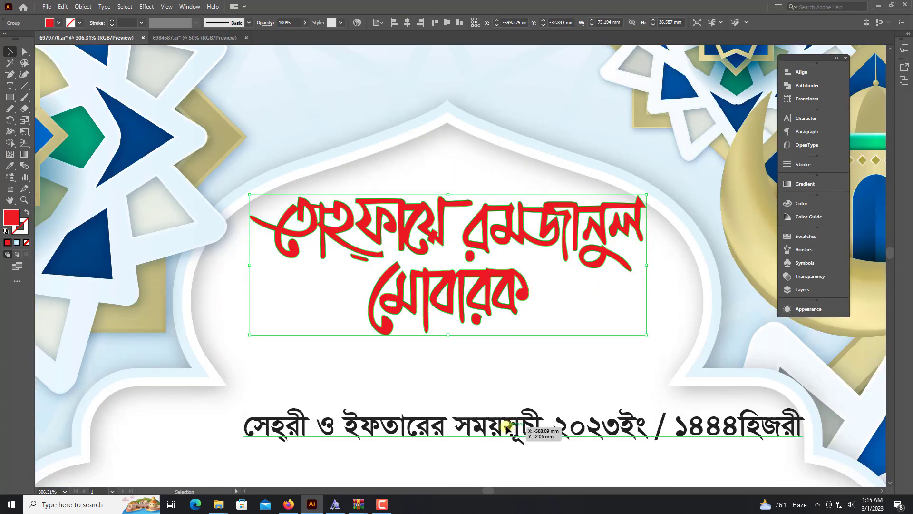
drag(551, 431, 553, 362)
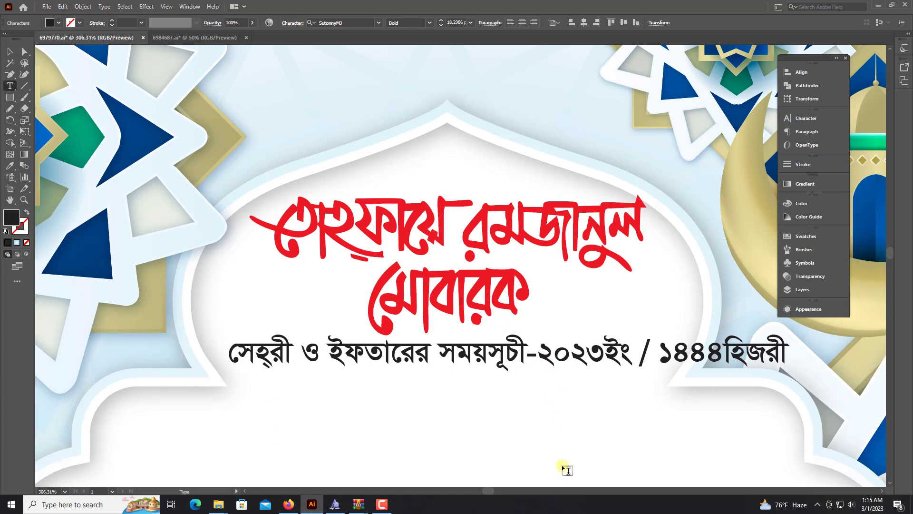
key(BackSpace)
key(Return)
key(Escape)
Centre-align the two-line subtitle, position it centrally under the title and enlarge it to about 23.4 pt
drag(435, 361, 478, 371)
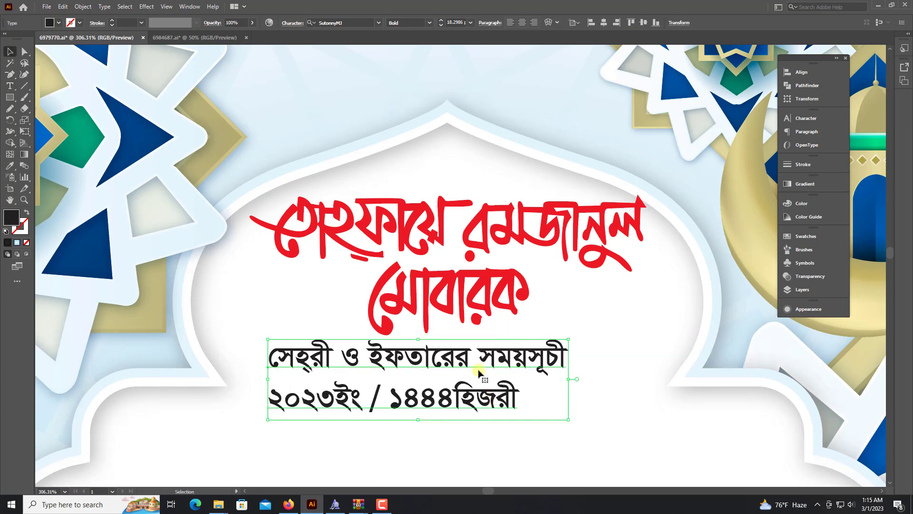
key(ctrl+shift+c)
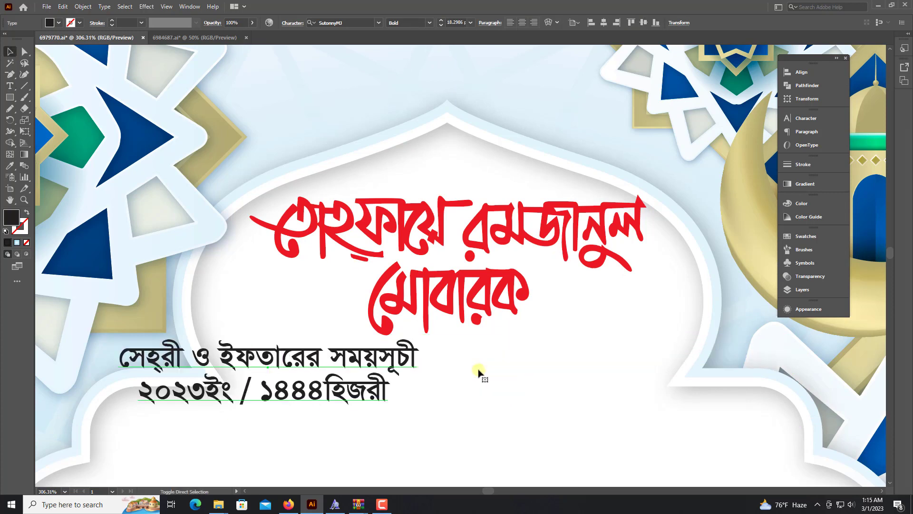
drag(355, 352, 495, 355)
drag(556, 379, 642, 380)
key(ctrl+1)
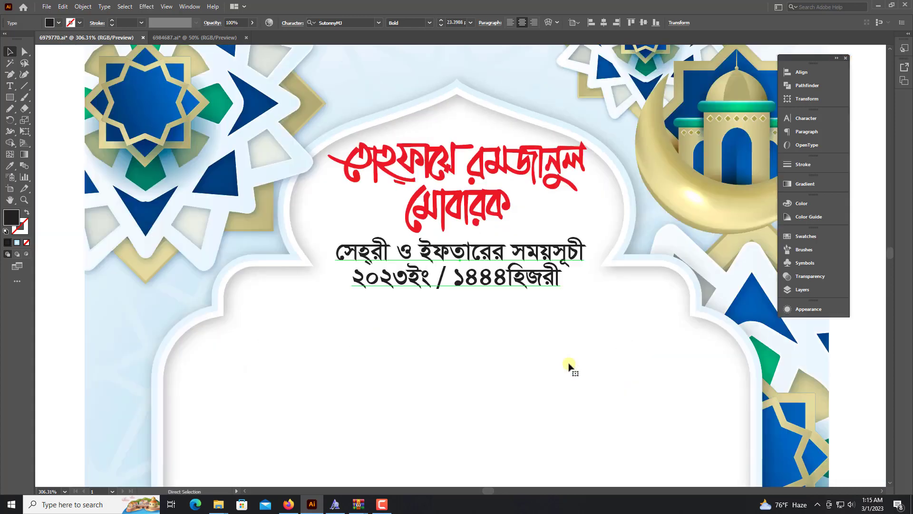
scroll(568, 349, right, 3)
click(594, 348)
Move the CALENDAR-2023-24 group from below the poster up into its white frame
key(ctrl+minus)
key(ctrl+minus)
key(ctrl+minus)
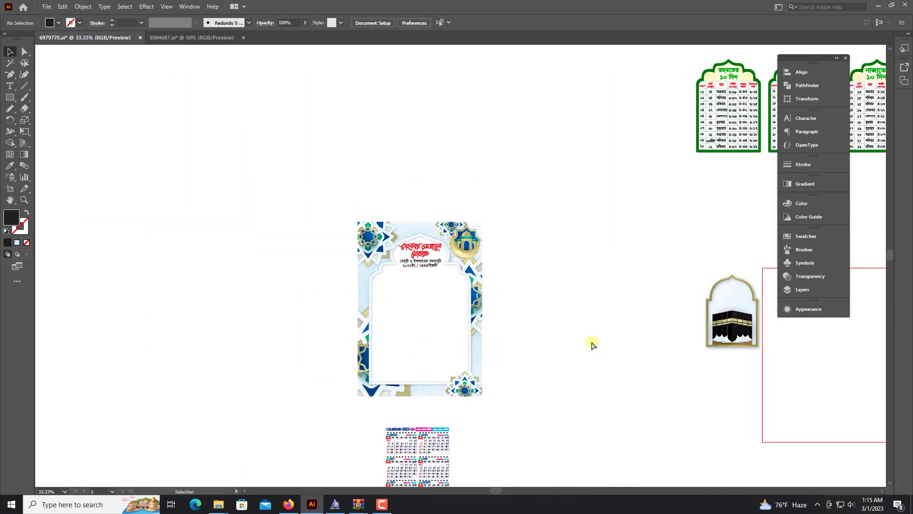
scroll(476, 340, left, 3)
scroll(461, 338, down, 2)
scroll(461, 338, left, 1)
drag(320, 393, 315, 232)
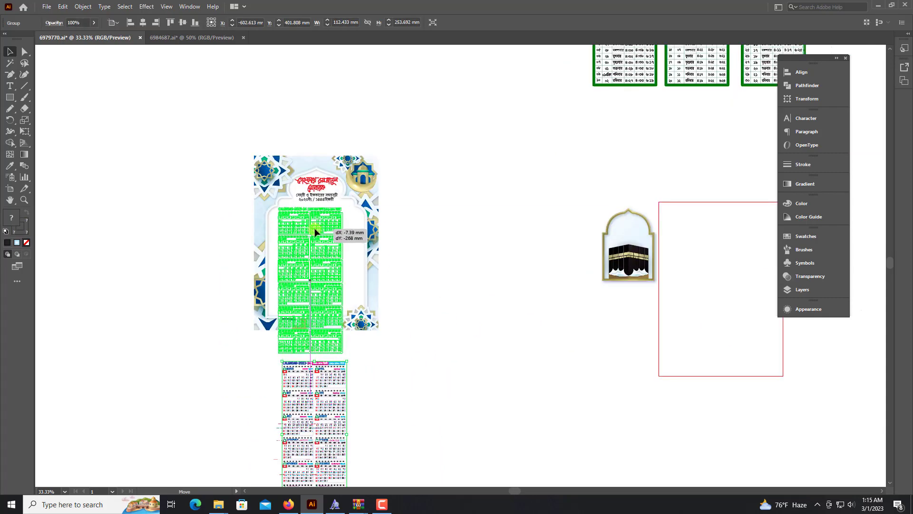
click(443, 289)
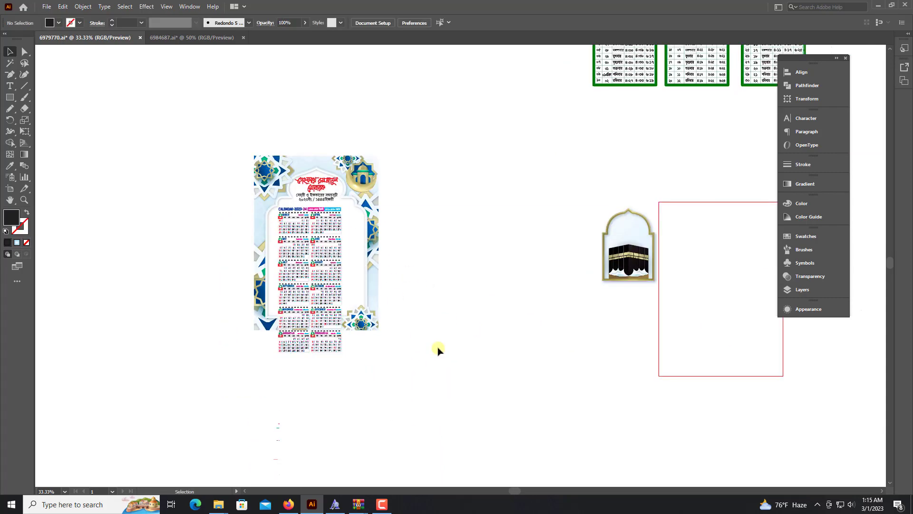
Shift the calendar to the left side of the white frame and scale it down to fit the frame's height
scroll(299, 222, up, 5)
drag(404, 284, 384, 286)
scroll(394, 387, down, 5)
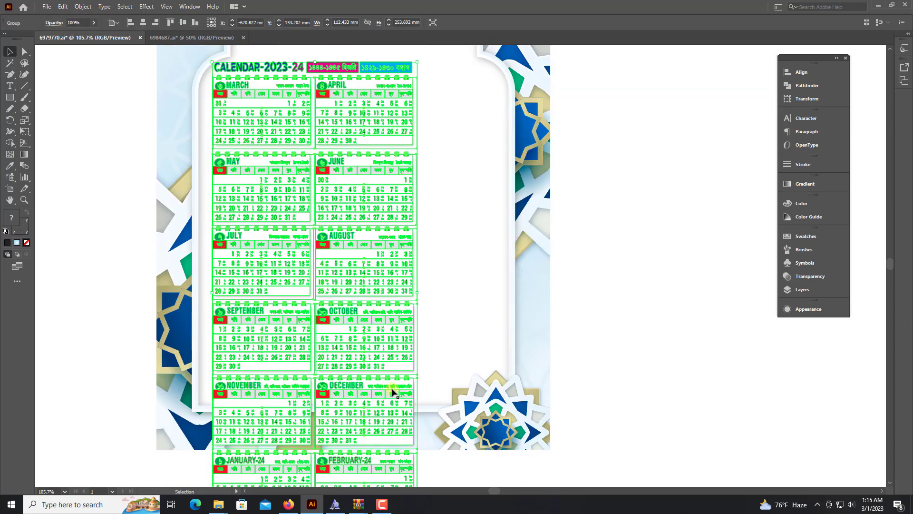
drag(389, 370, 359, 307)
click(342, 412)
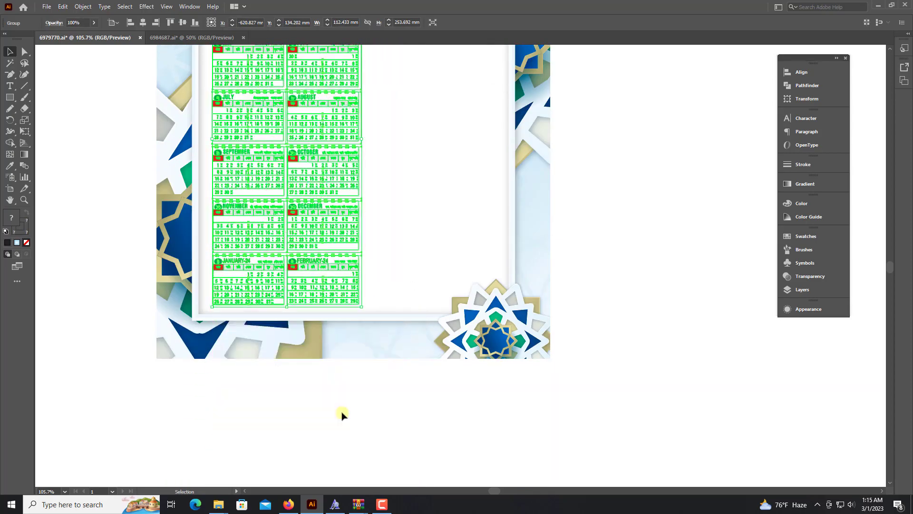
scroll(336, 310, up, 3)
key(z)
click(281, 107)
key(a)
key(ctrl+a)
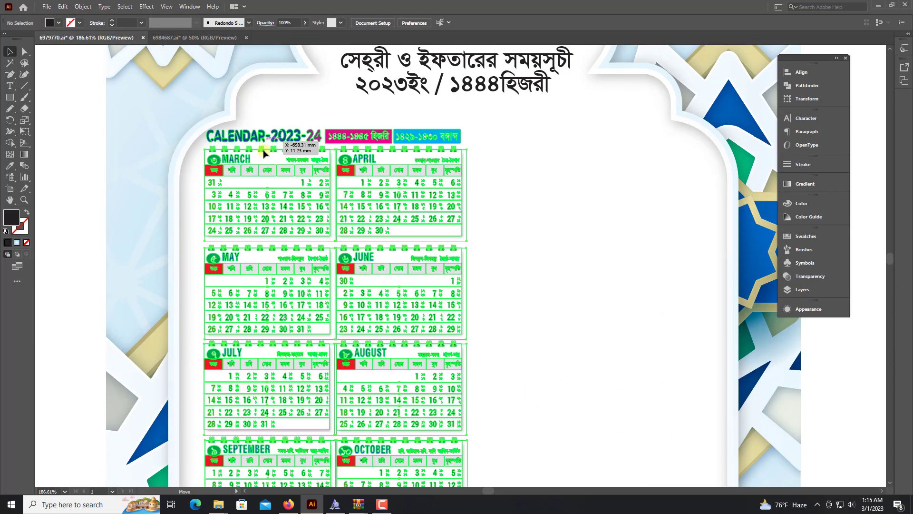
Shift the CALENDAR-2023-24 group about 1.7 mm toward the left edge of the white frame
scroll(412, 210, down, 3)
key(v)
scroll(180, 249, down, 2)
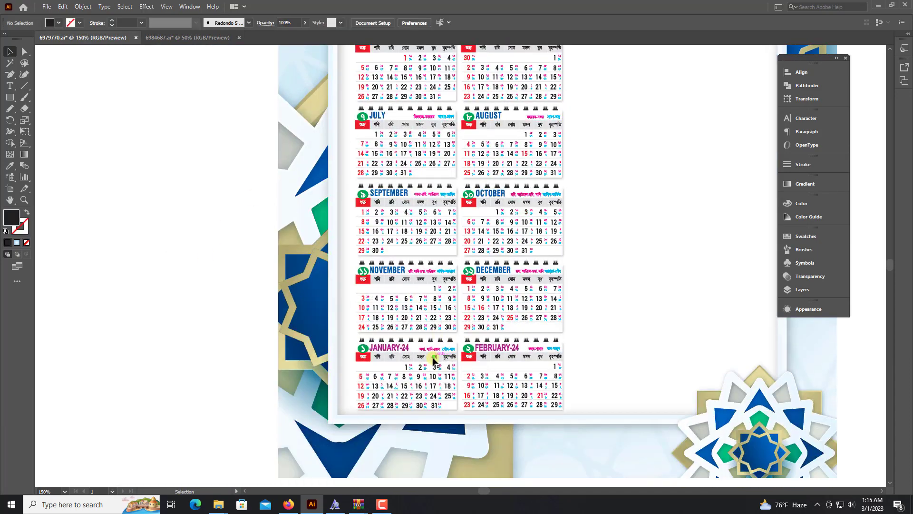
scroll(179, 249, up, 2)
key(ctrl+minus)
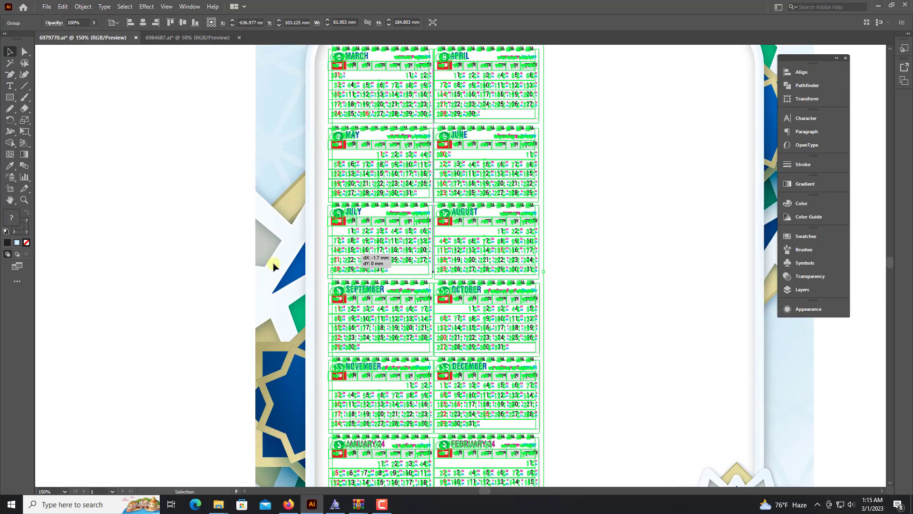
click(179, 271)
scroll(180, 271, up, 2)
scroll(581, 133, up, 3)
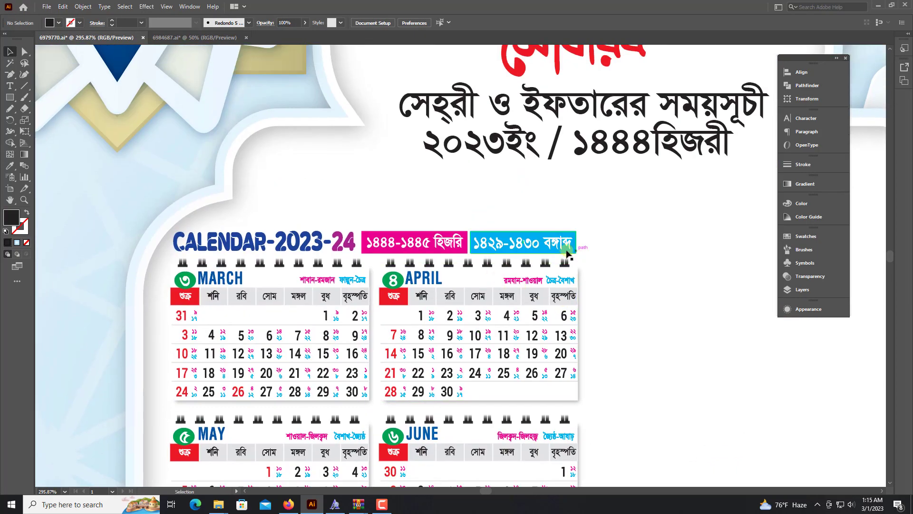
scroll(562, 248, down, 5)
scroll(504, 249, down, 2)
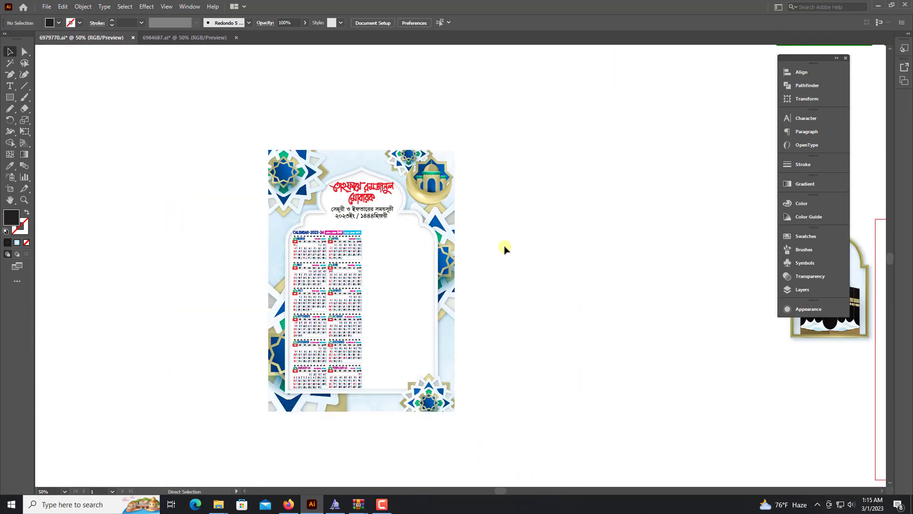
Move the group of three ten-day Ramadan timetables next to the poster's upper right corner
drag(460, 246, 446, 314)
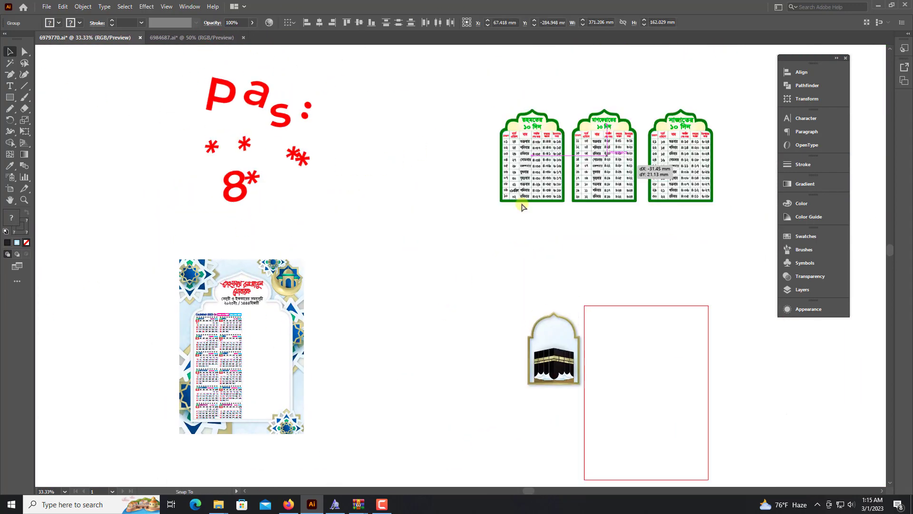
drag(634, 143, 418, 245)
scroll(491, 274, down, 2)
scroll(524, 328, up, 3)
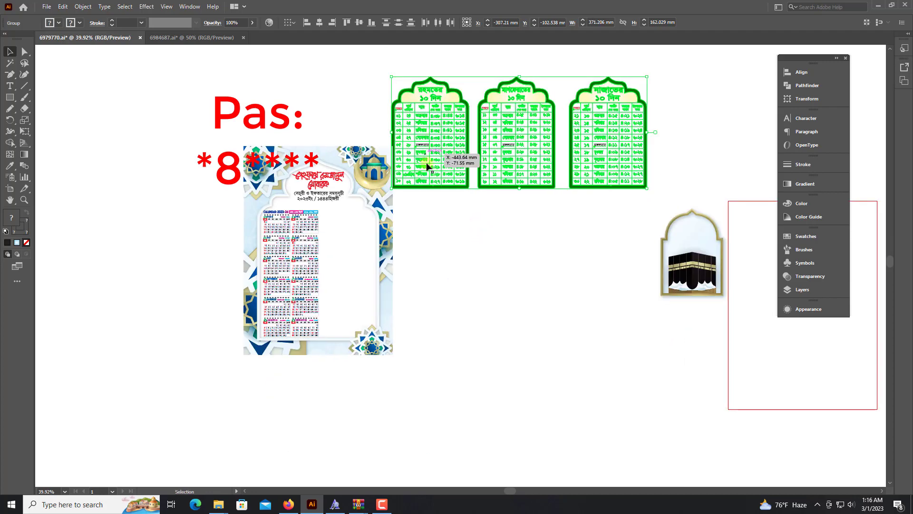
Separate the three timetables and stack them vertically beside the poster in the order রহমতের, মাগফেরাতের, নাজাতের
drag(434, 159, 363, 259)
key(ctrl+z)
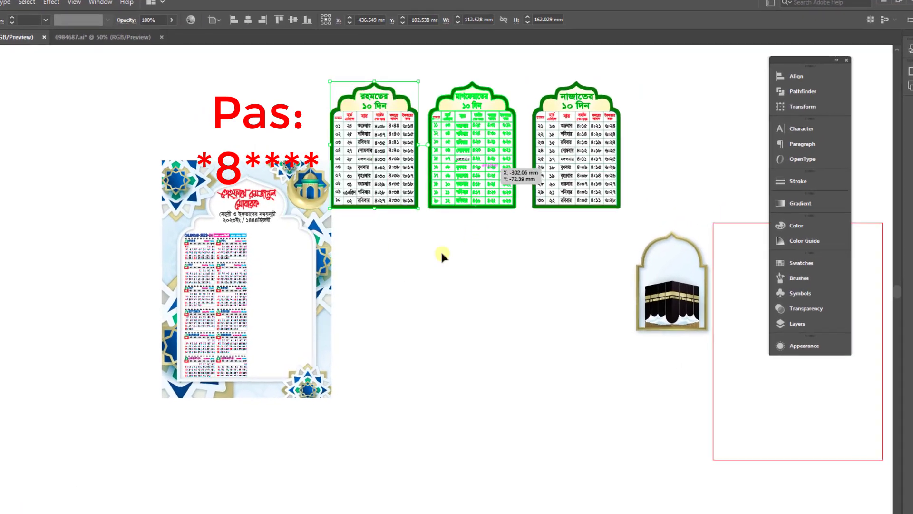
drag(441, 254, 441, 255)
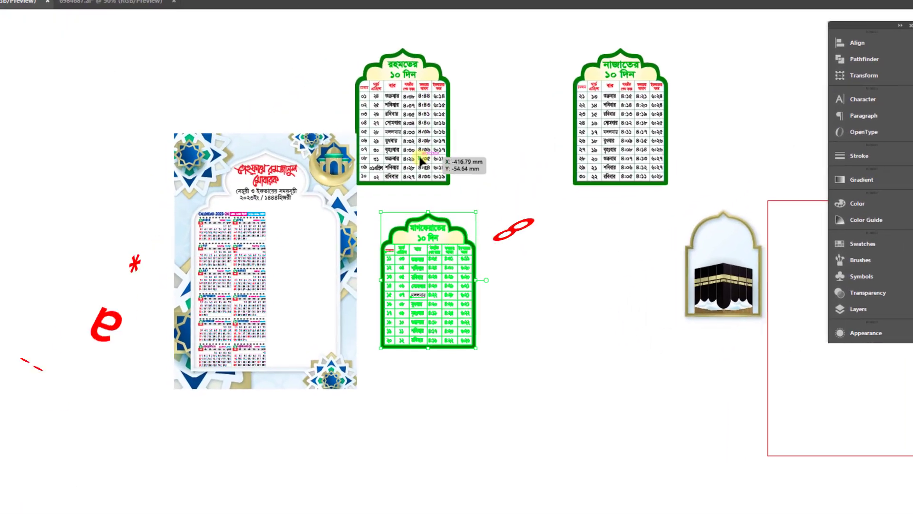
drag(380, 190, 414, 207)
drag(608, 142, 413, 442)
click(535, 389)
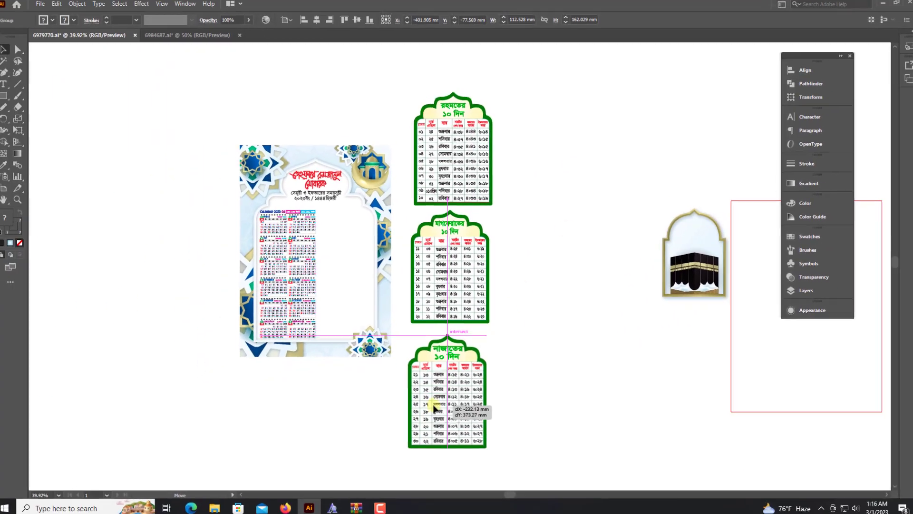
Move the timetable stack onto the poster's right half and scale it down to about 54.5 × 231.3 mm
drag(481, 285, 382, 323)
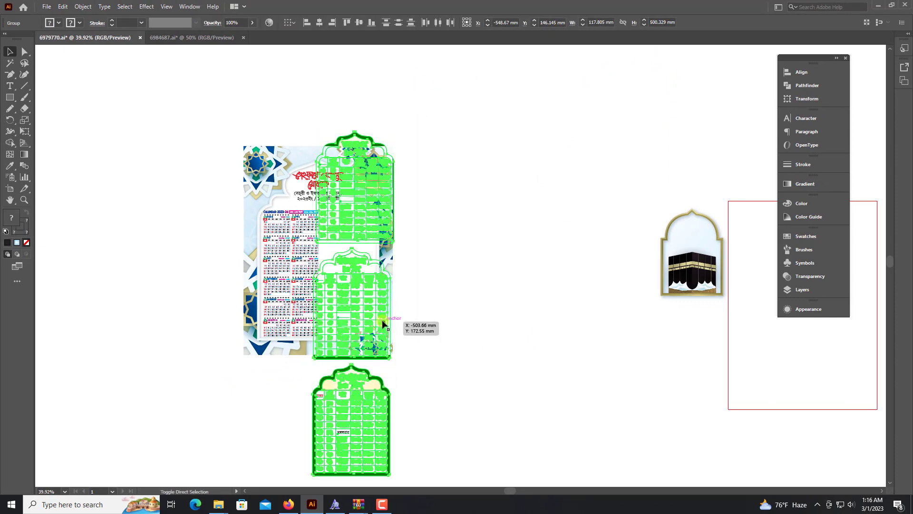
scroll(384, 323, down, 2)
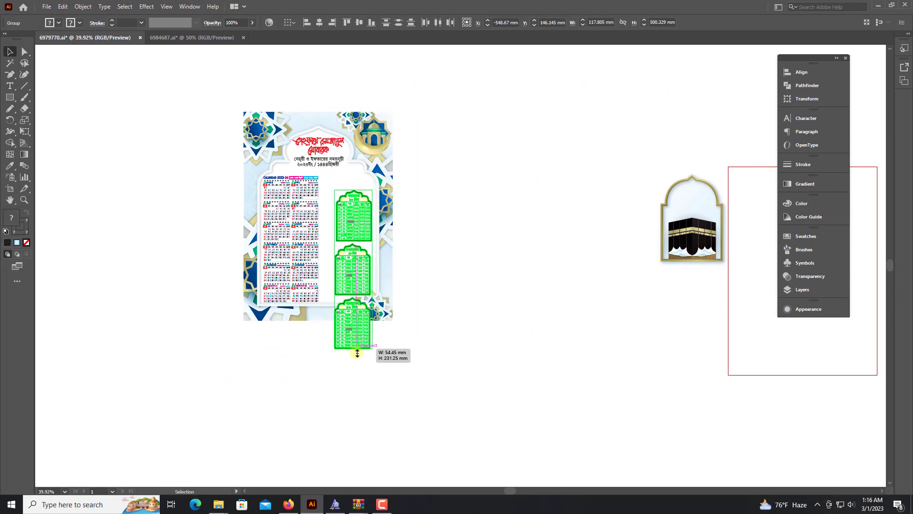
drag(348, 200, 431, 171)
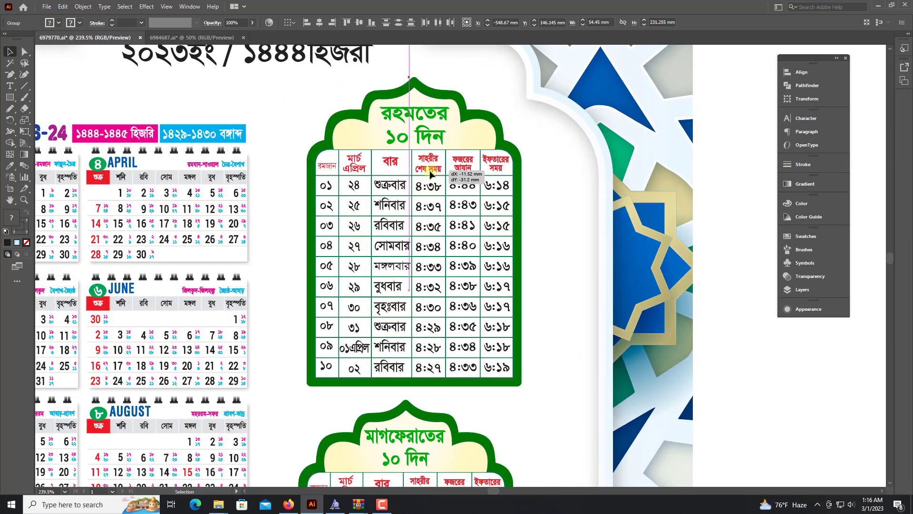
Scale the stack down further so each timetable measures about 42.7 × 61.5 mm
key(ctrl+minus)
key(ctrl+minus)
scroll(461, 437, down, 5)
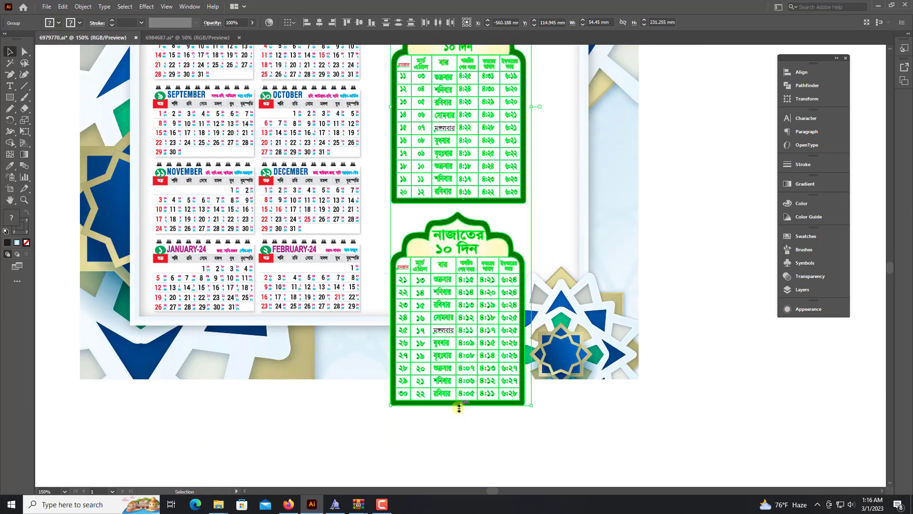
mouse_move(459, 407)
mouse_down()
mouse_move(463, 314)
mouse_move(457, 401)
mouse_up()
click(456, 401)
scroll(469, 238, up, 8)
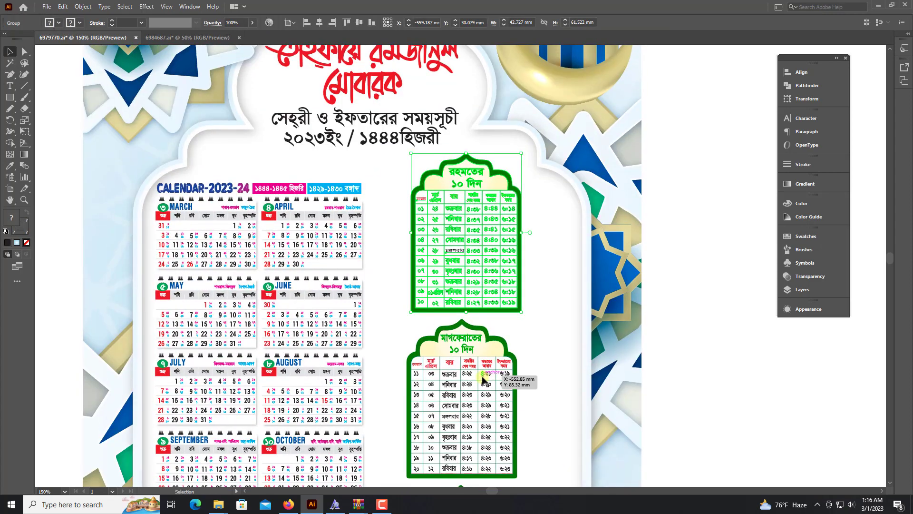
Move the middle and bottom timetables up to tighten the gaps between the three tables
click(482, 379)
scroll(483, 378, up, 5)
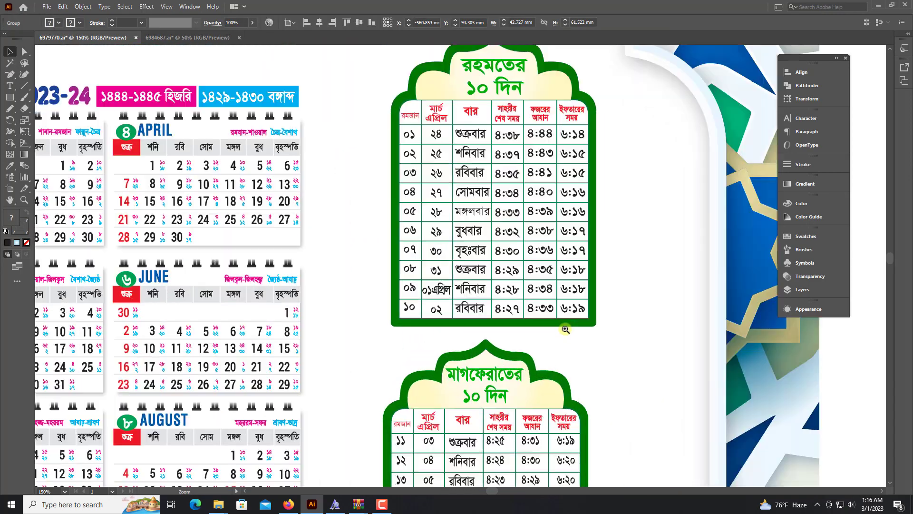
scroll(504, 390, down, 4)
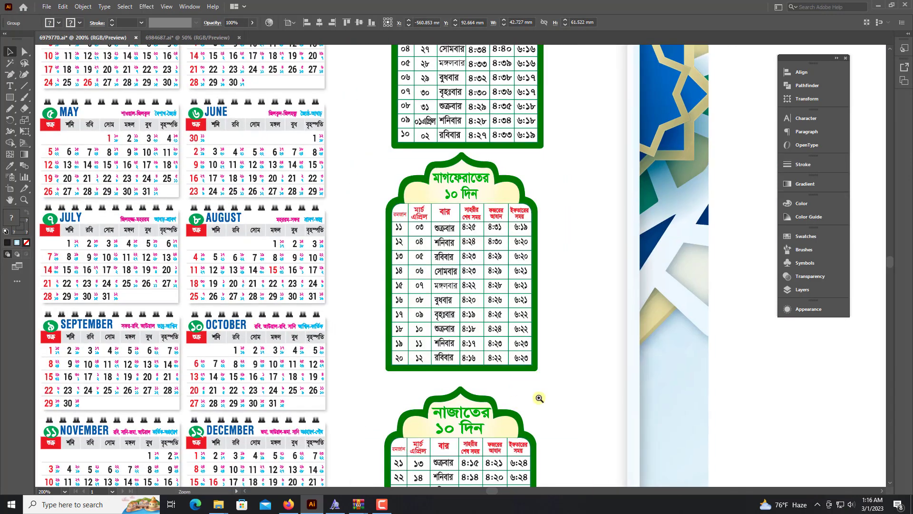
scroll(540, 398, up, 5)
drag(529, 438, 528, 406)
scroll(529, 407, down, 5)
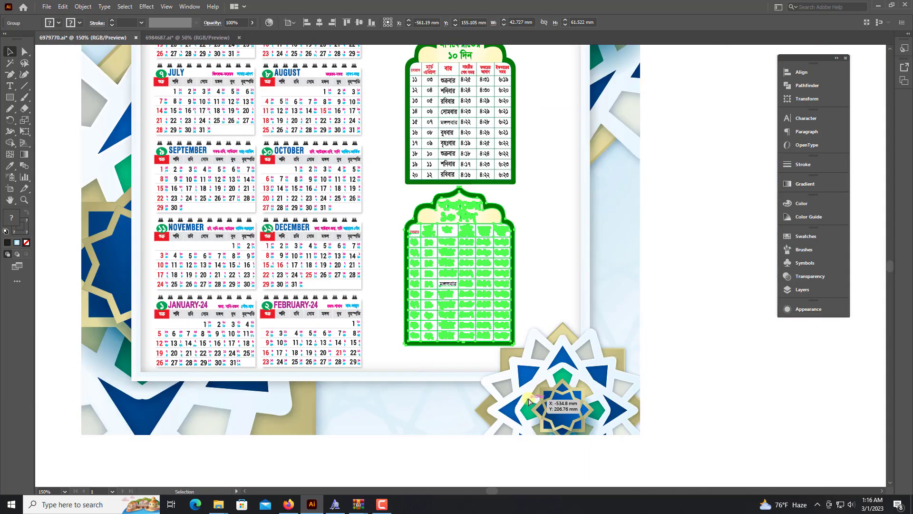
Select all three timetables, shift them toward the calendar and widen them together to about 64.5 mm
scroll(465, 198, up, 3)
shift+click(465, 198)
scroll(493, 300, up, 3)
scroll(493, 301, up, 4)
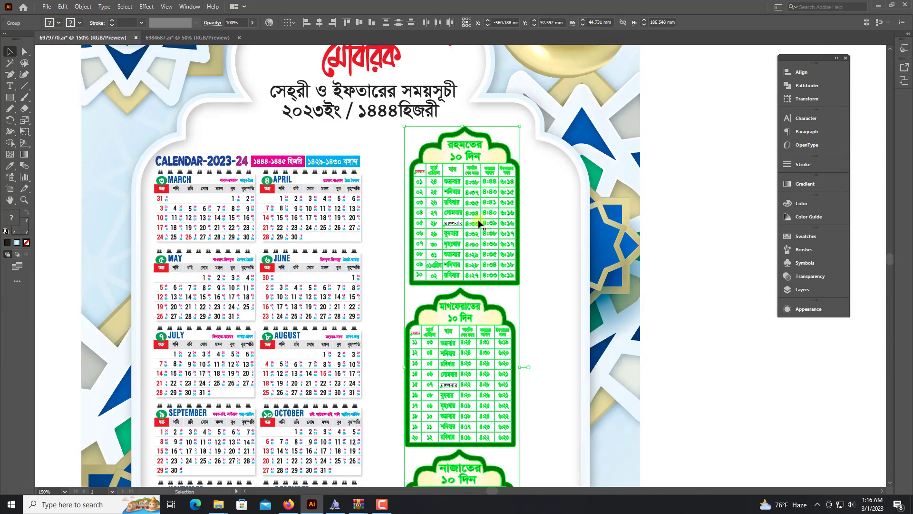
shift+click(472, 204)
scroll(484, 288, down, 3)
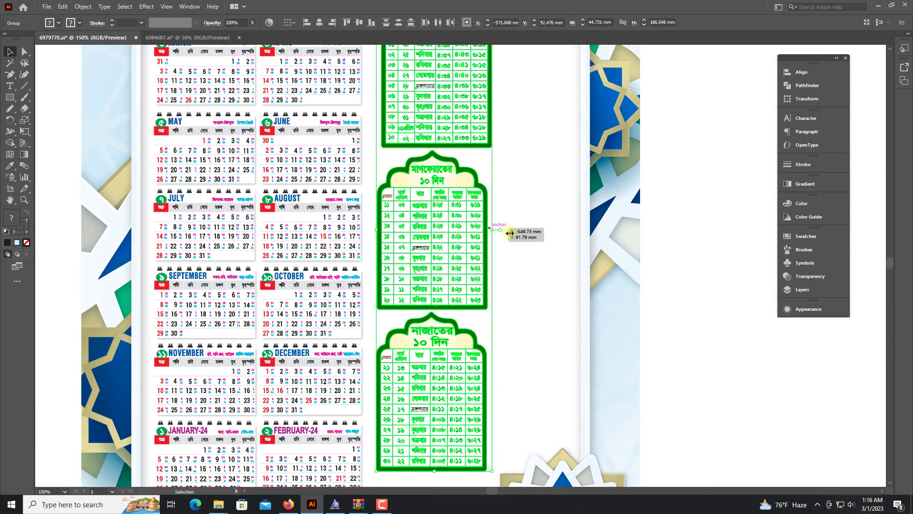
drag(510, 232, 559, 240)
Enlarge the three timetables together to about 67.2 × 194.4 mm and shift them toward the frame's right edge
scroll(540, 333, down, 3)
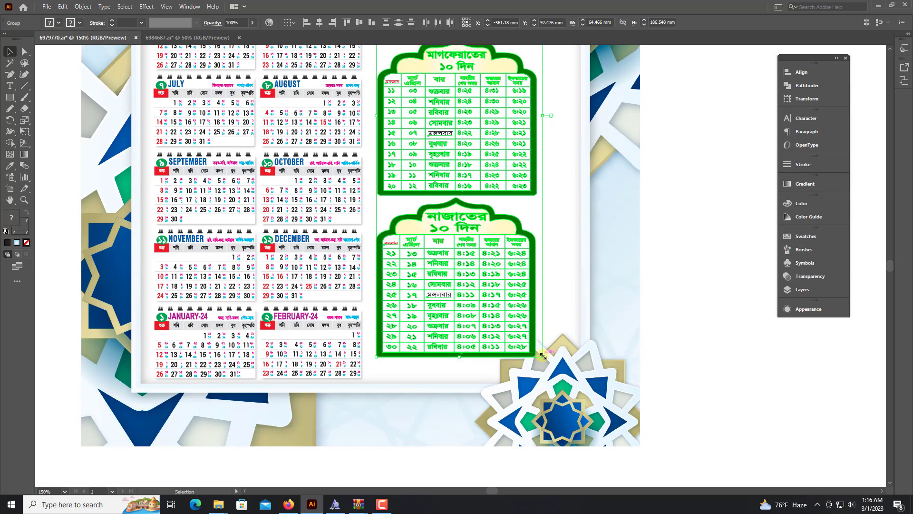
drag(553, 371, 558, 376)
scroll(595, 333, up, 3)
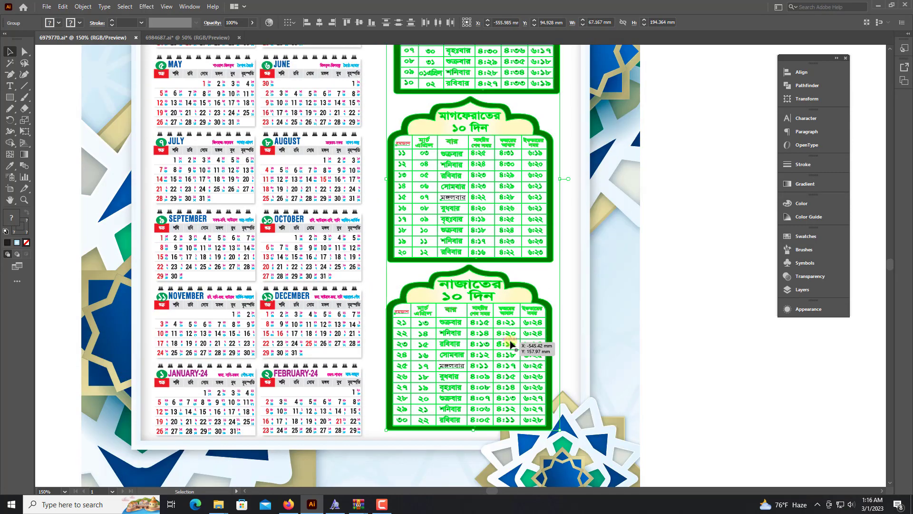
Reduce the three timetables together to about 60.9 × 186.6 mm so they fit within the frame's right half
click(623, 343)
scroll(622, 342, up, 2)
click(538, 224)
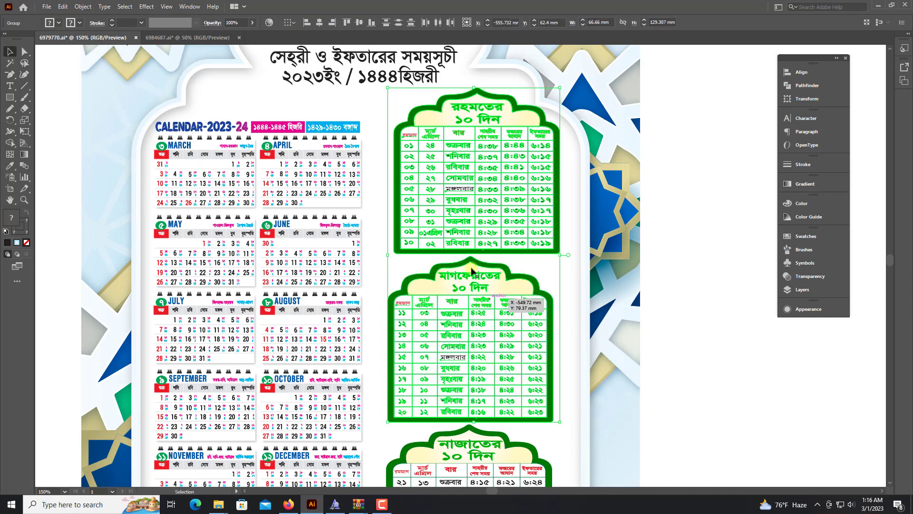
scroll(517, 375, down, 3)
key(ctrl+minus)
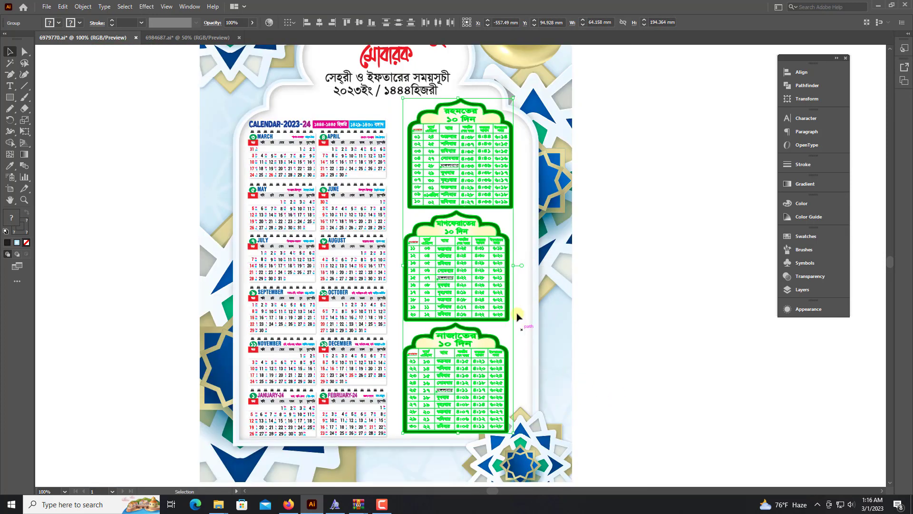
drag(456, 107, 455, 112)
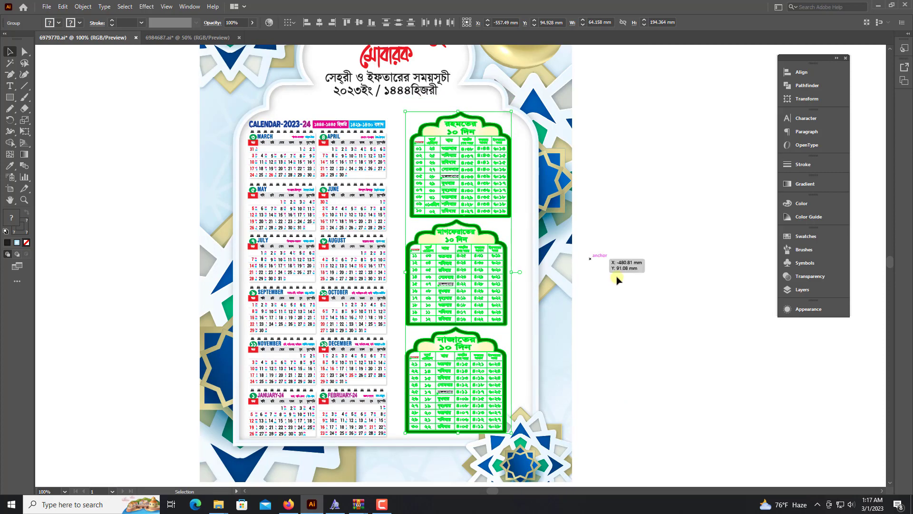
click(617, 280)
Widen the calendar group slightly toward the timetables
click(155, 258)
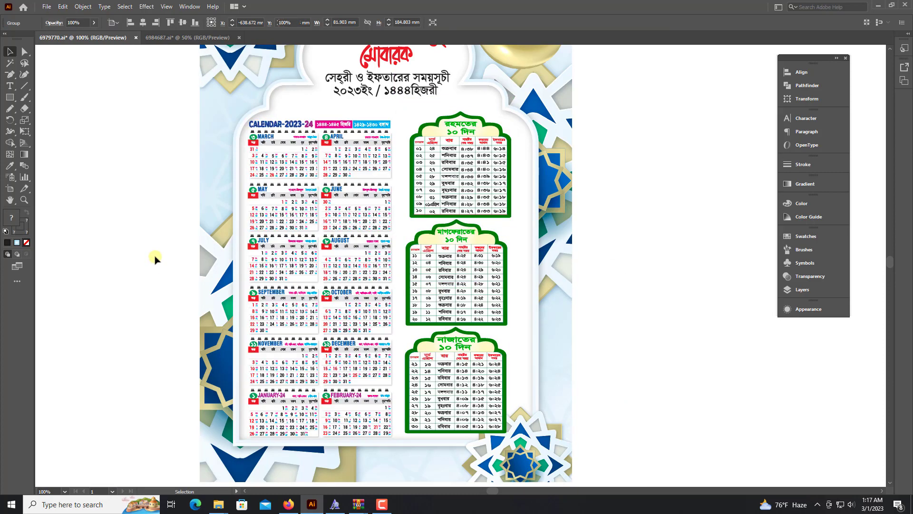
key(ctrl+minus)
scroll(495, 330, up, 5)
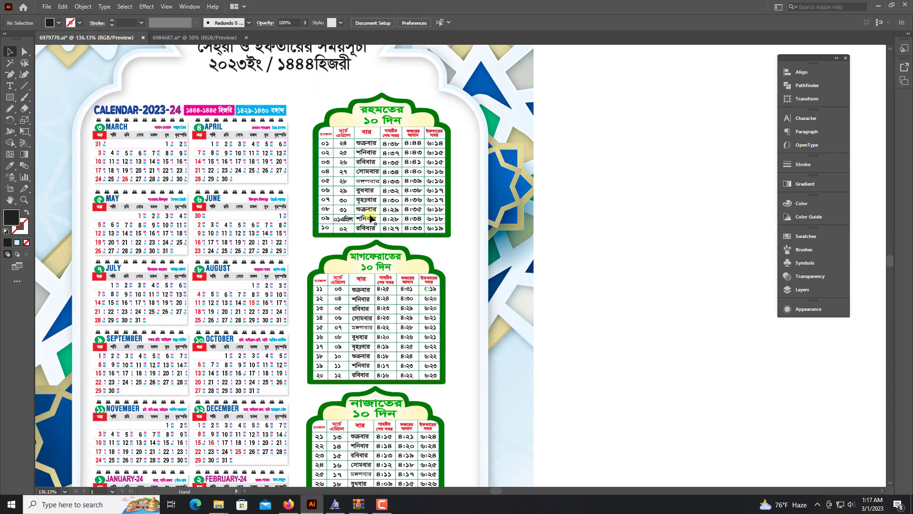
Select the three timetables and align them to one another on their horizontal centres
click(371, 221)
click(377, 264)
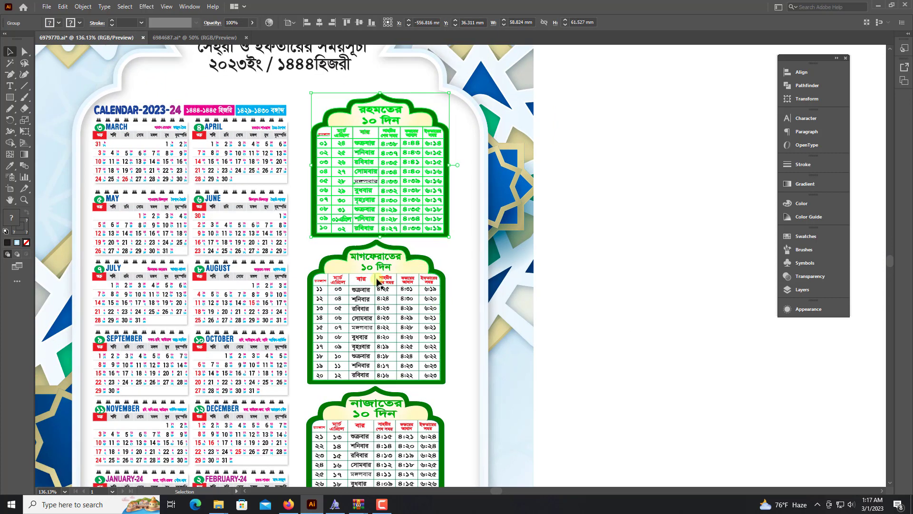
scroll(377, 264, down, 2)
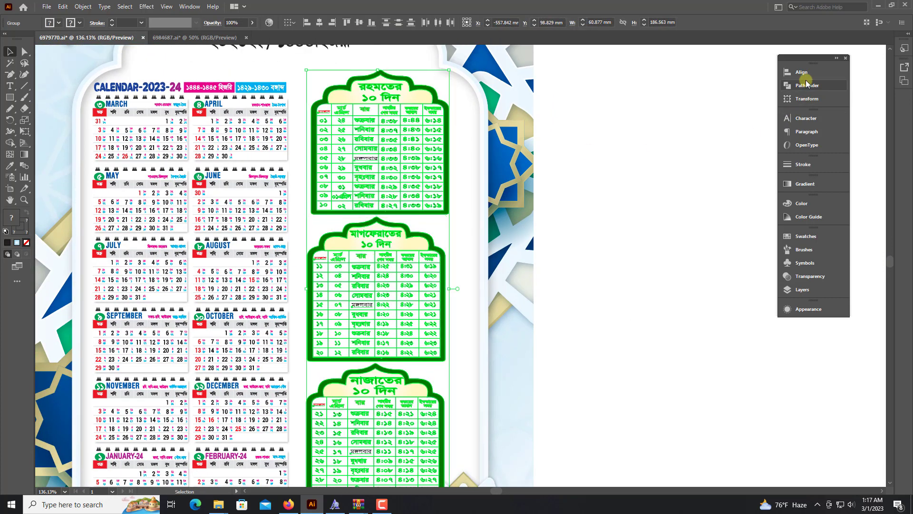
click(801, 72)
click(692, 93)
click(644, 190)
key(ctrl+minus)
key(ctrl+minus)
drag(654, 273, 497, 260)
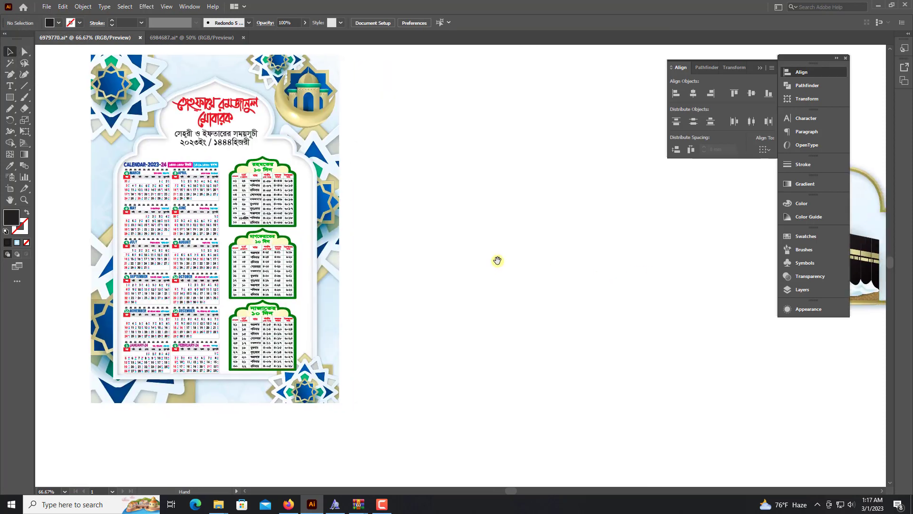
Select the green border shapes of all three timetables and recolour them with the background's light blue gradient using the Eyedropper
drag(238, 215, 487, 273)
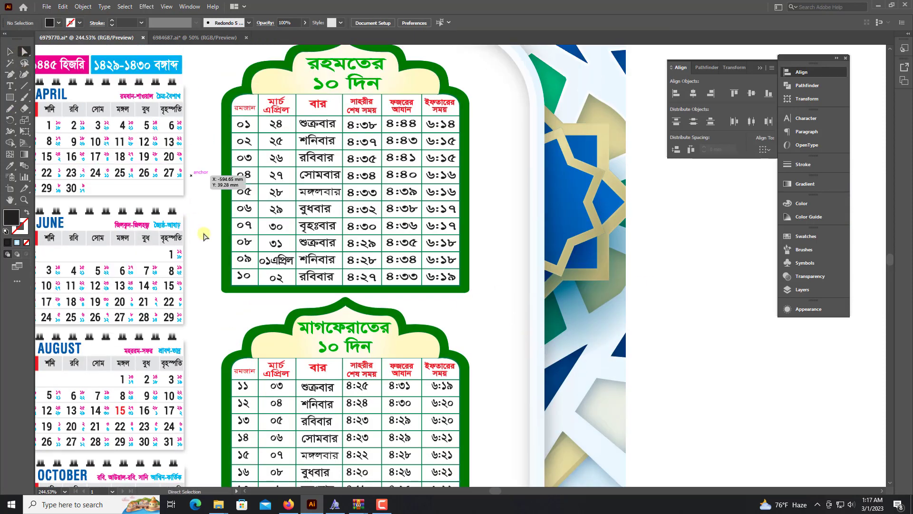
click(222, 231)
scroll(350, 368, down, 3)
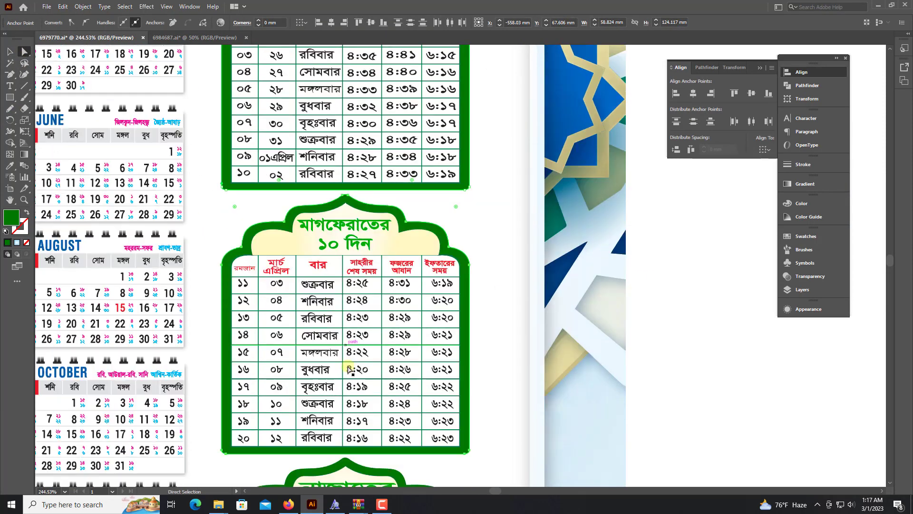
scroll(350, 369, down, 1)
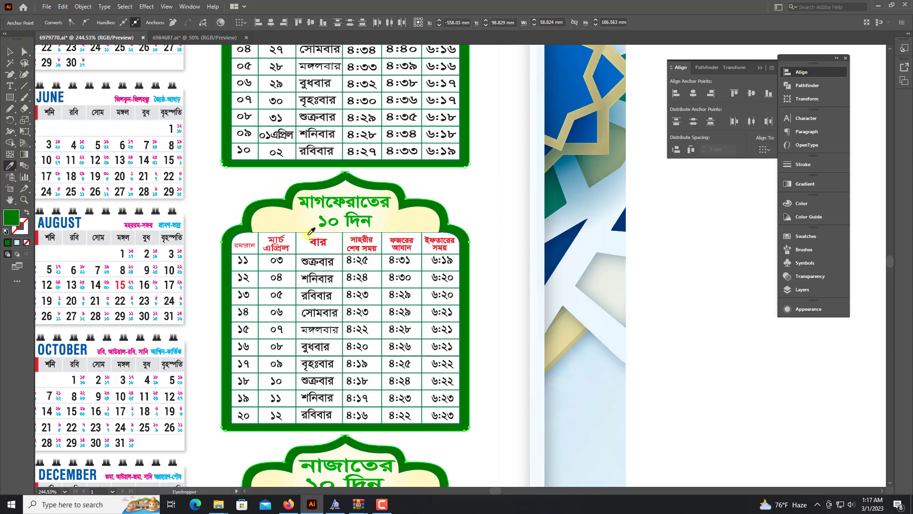
click(591, 398)
key(ctrl+minus)
key(ctrl+minus)
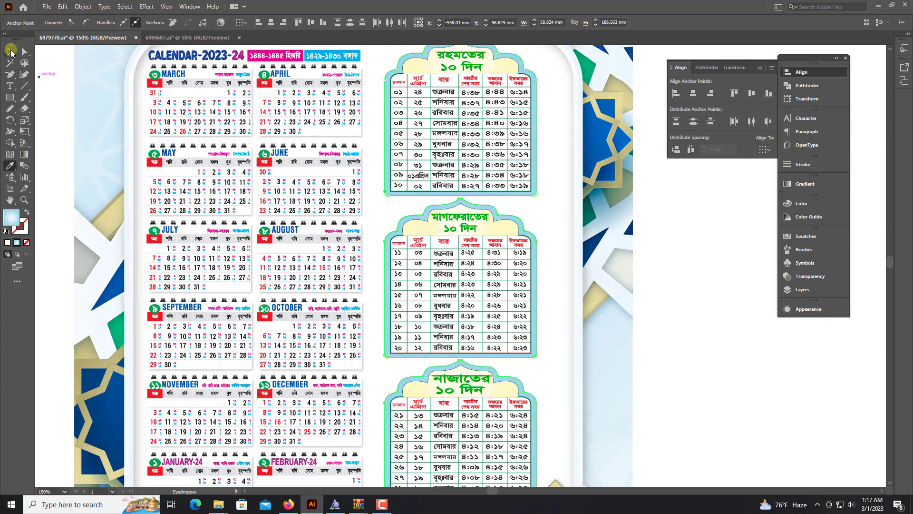
click(707, 323)
Review the whole poster and bring the Kaaba arch artwork beside it into view
key(ctrl+minus)
scroll(628, 337, up, 1)
key(ctrl+minus)
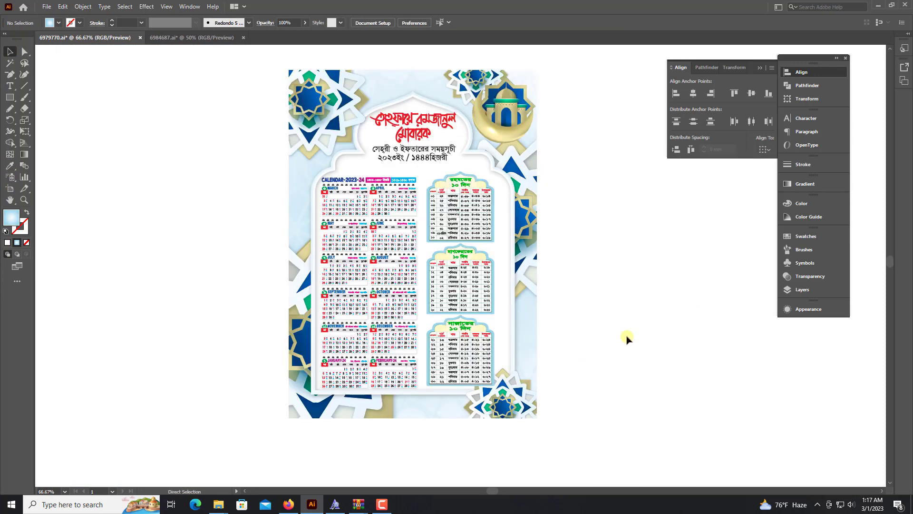
key(ctrl+minus)
drag(632, 338, 453, 332)
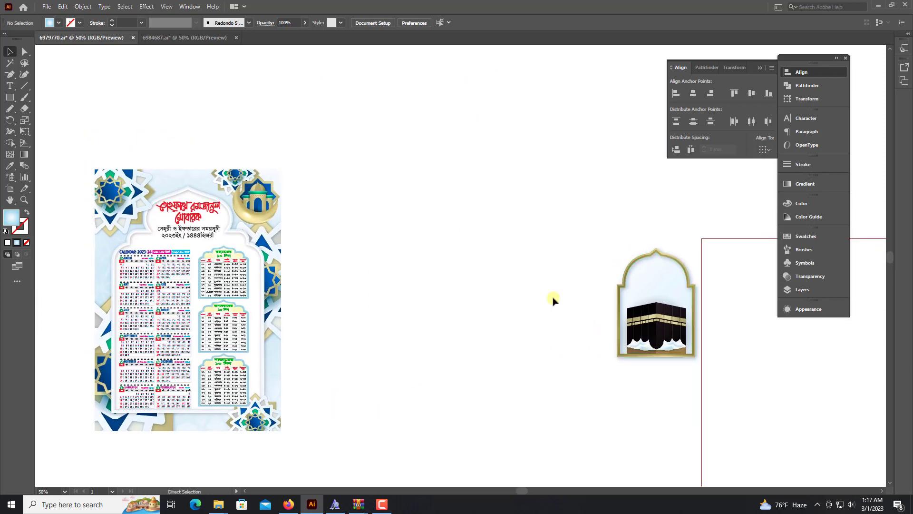
Copy the two dua text blocks from beside the blank red frame to just below the poster
key(ctrl+minus)
key(ctrl+minus)
drag(691, 397, 580, 352)
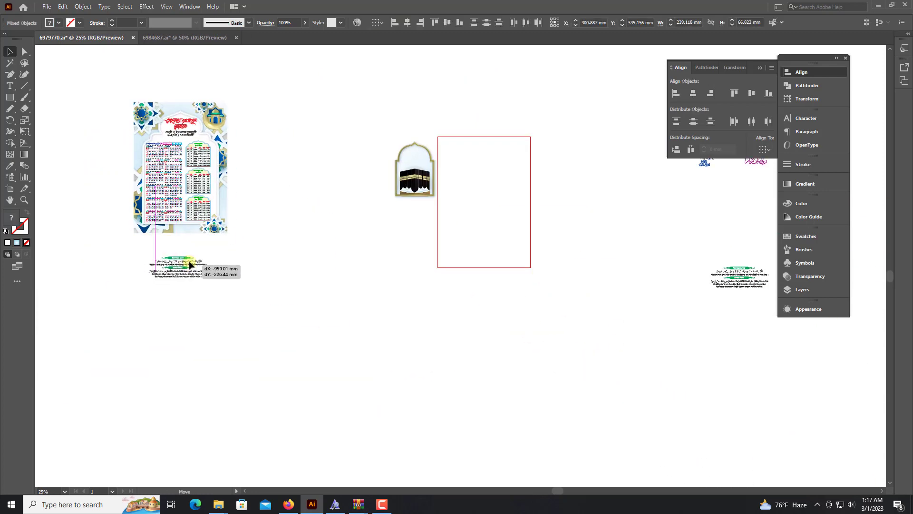
scroll(601, 330, up, 5)
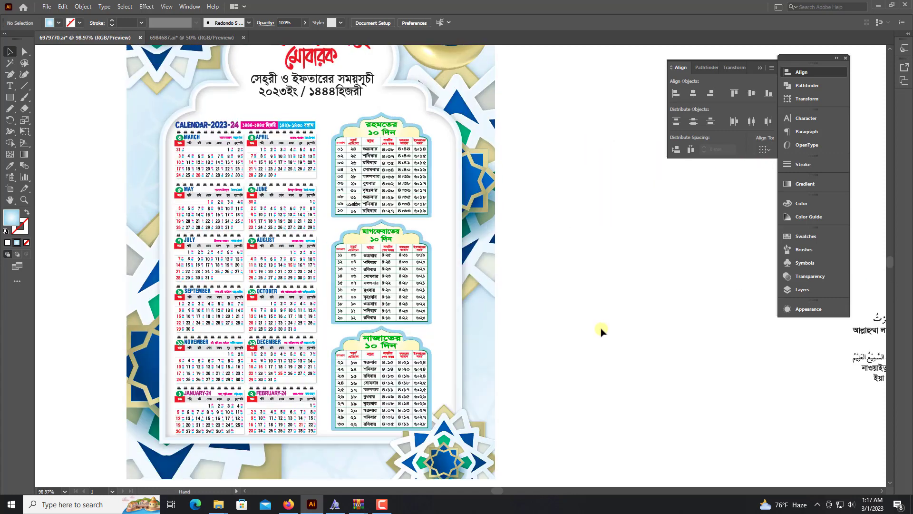
Place the dua blocks on the poster's bottom edge beside the corner ornament and scale them together to about 61 mm wide
drag(601, 330, 396, 298)
drag(752, 290, 283, 404)
scroll(283, 403, down, 1)
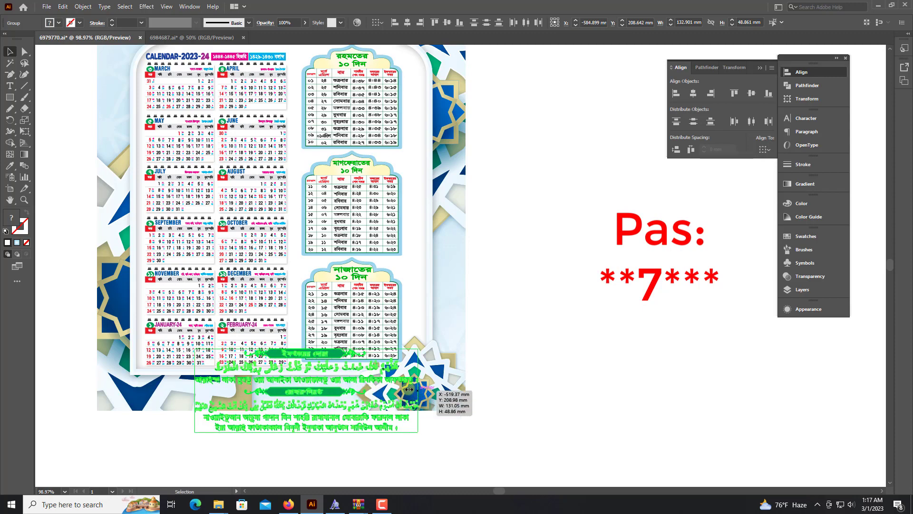
drag(409, 389, 363, 380)
scroll(284, 396, up, 6)
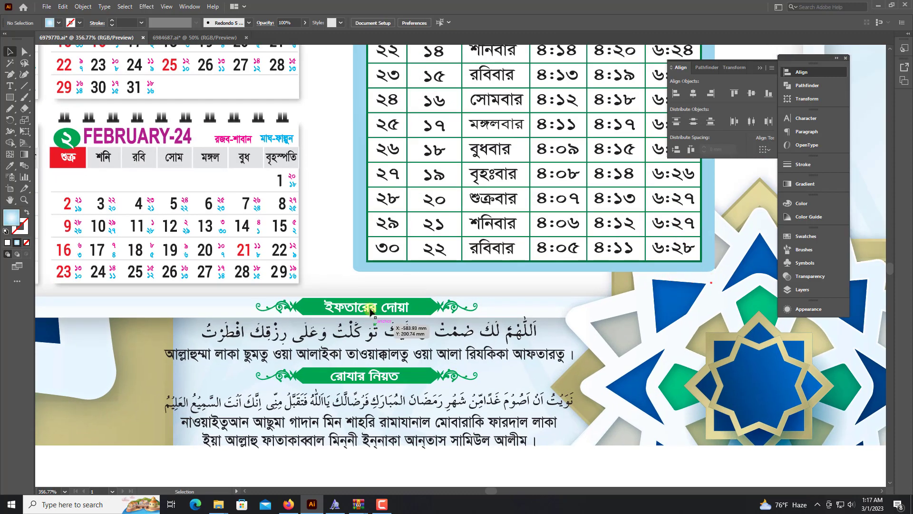
shift+click(496, 419)
shift+click(409, 369)
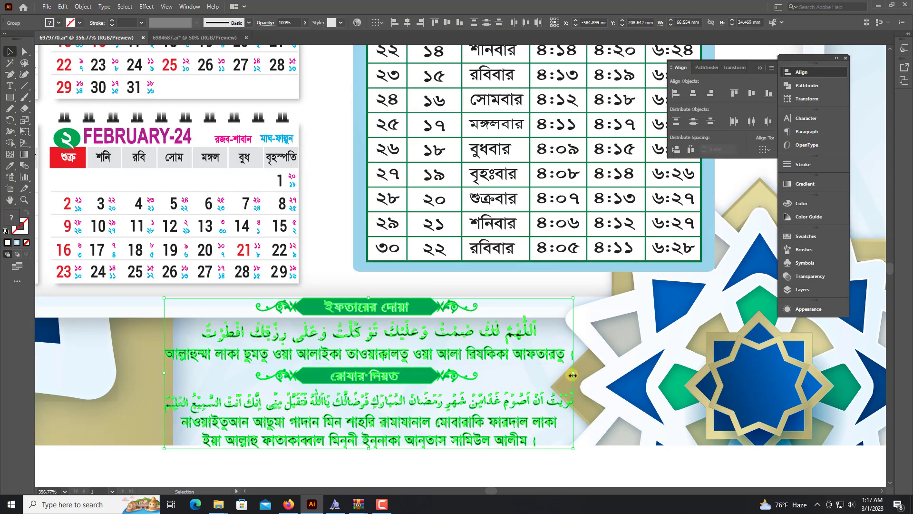
key(ctrl+shift+a)
Shrink the lower রোযার নিয়ত block slightly and nudge the upper ইফতারের দোয়া block down a little
key(z)
click(318, 421)
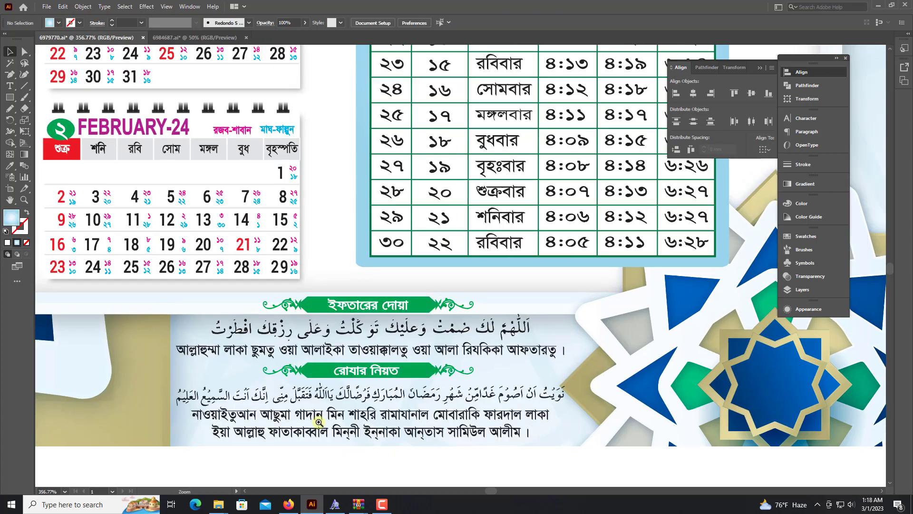
click(318, 422)
key(v)
click(448, 343)
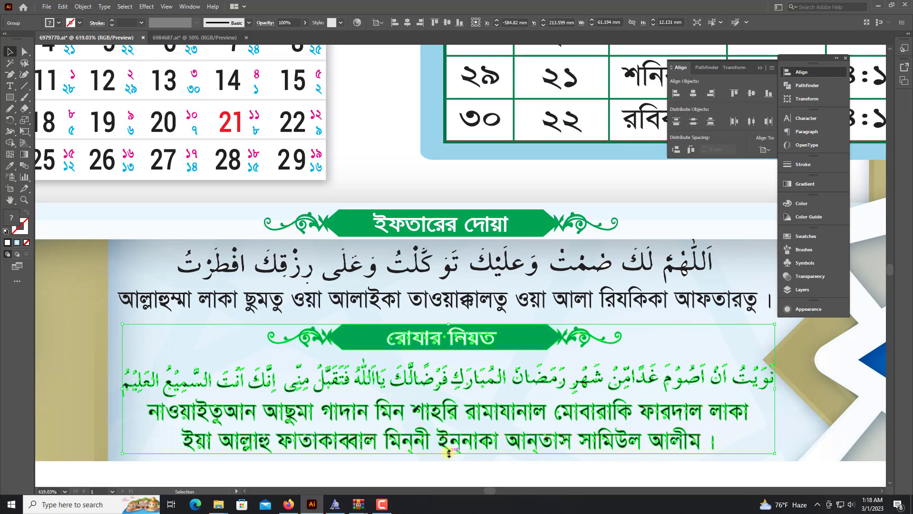
key(ctrl+z)
key(ctrl+shift+a)
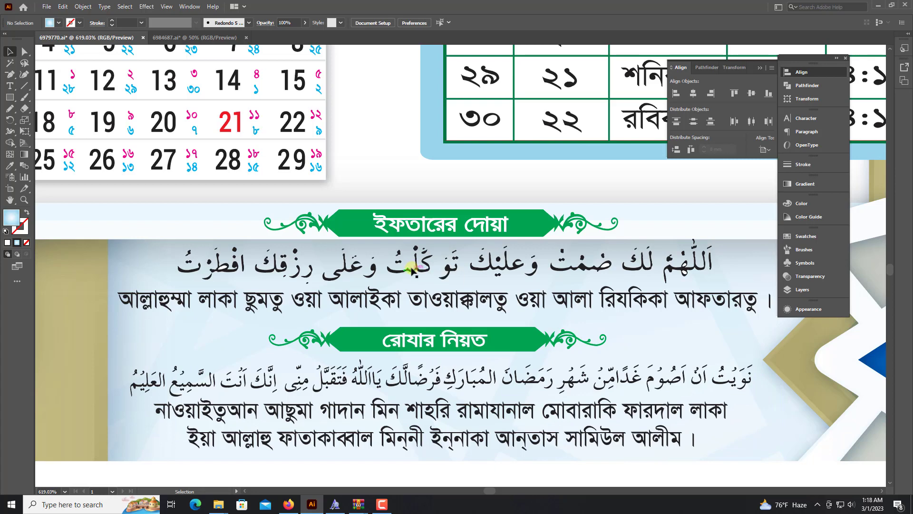
drag(411, 269, 411, 276)
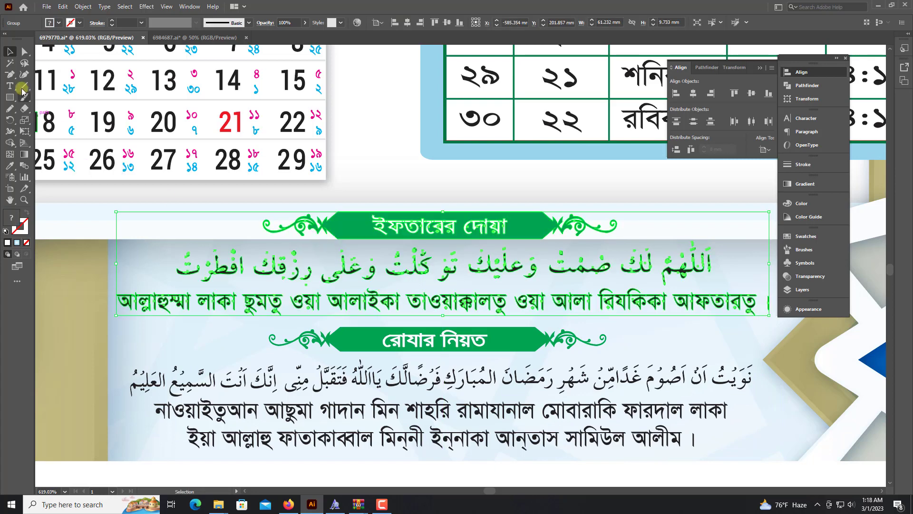
Remove the white filler shape inside the ط letter of the upper dua's Arabic line
key(a)
drag(261, 277, 287, 303)
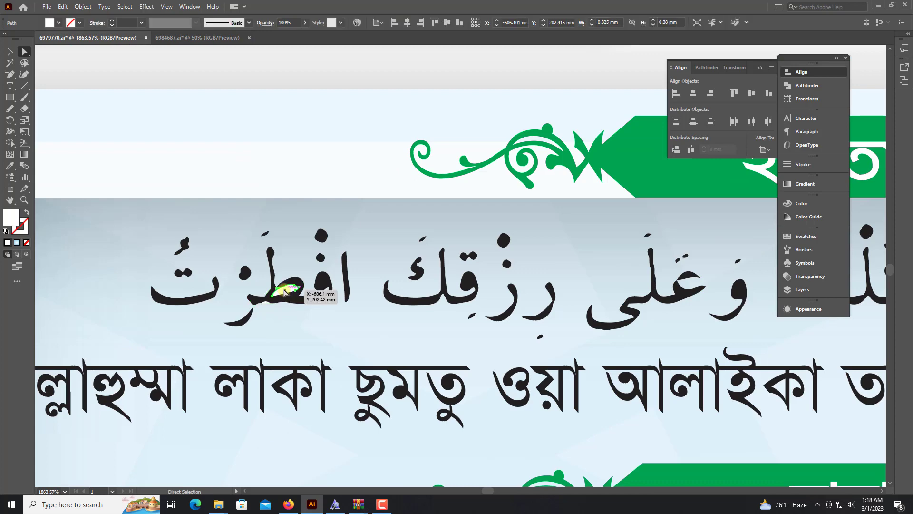
drag(273, 285, 316, 306)
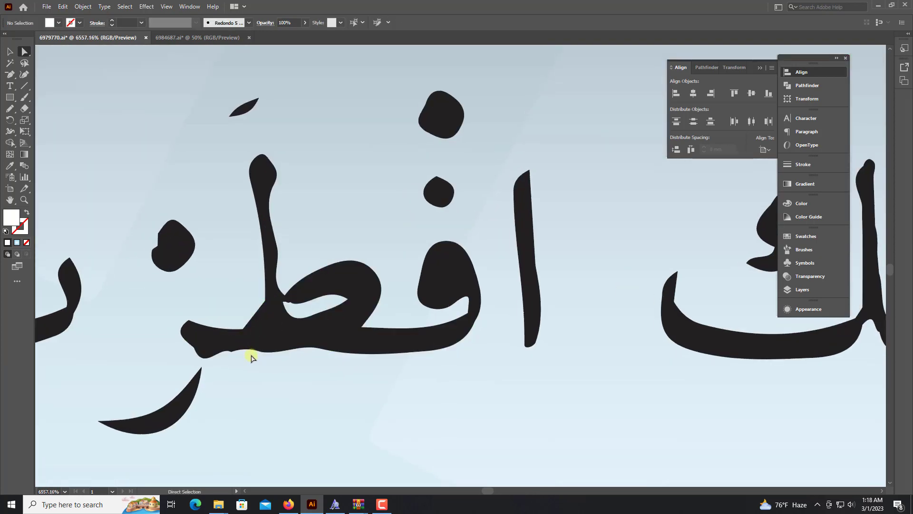
click(10, 51)
Review the whole poster with the dua text placed at its bottom edge
key(ctrl+minus)
key(ctrl+minus)
key(ctrl+minus)
key(ctrl+minus)
key(ctrl+minus)
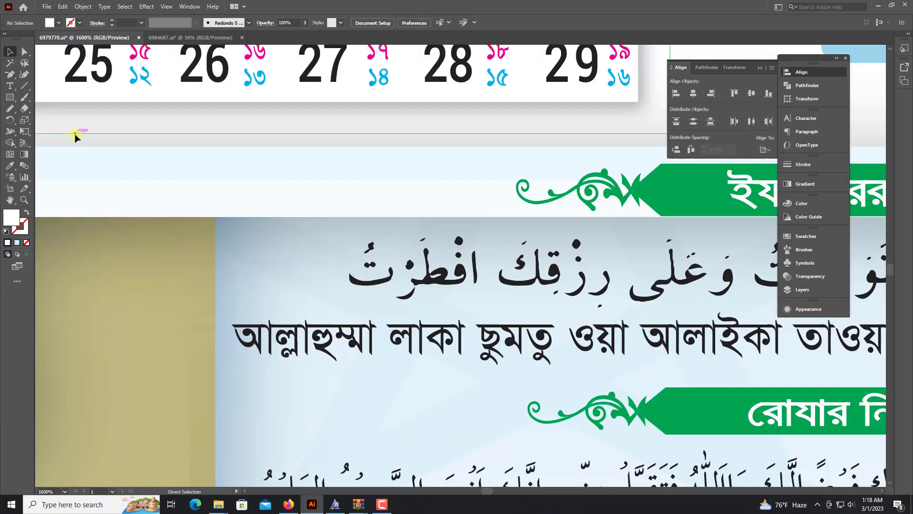
key(ctrl+minus)
key(ctrl+minus)
key(ctrl+minus)
key(ctrl+minus)
key(ctrl+minus)
key(ctrl+minus)
key(ctrl+minus)
key(ctrl+minus)
key(ctrl+minus)
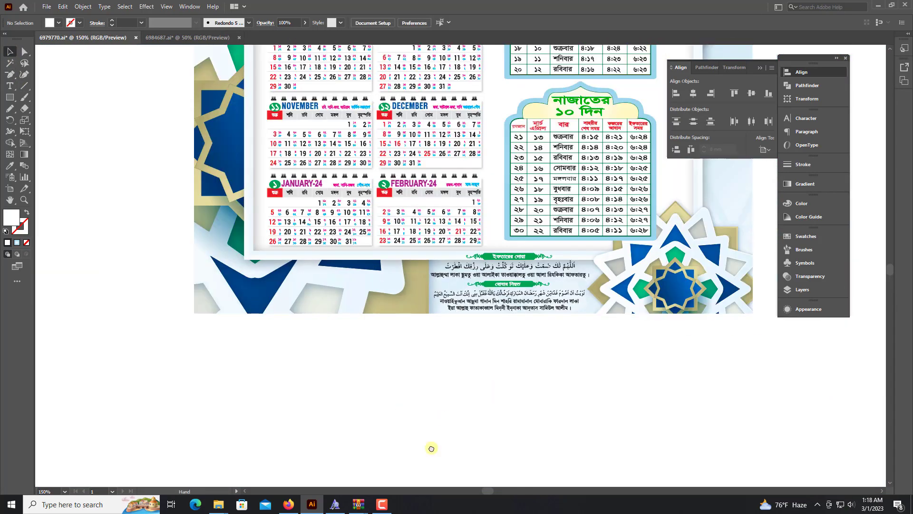
key(alt+space)
scroll(499, 376, up, 4)
scroll(499, 381, right, 4)
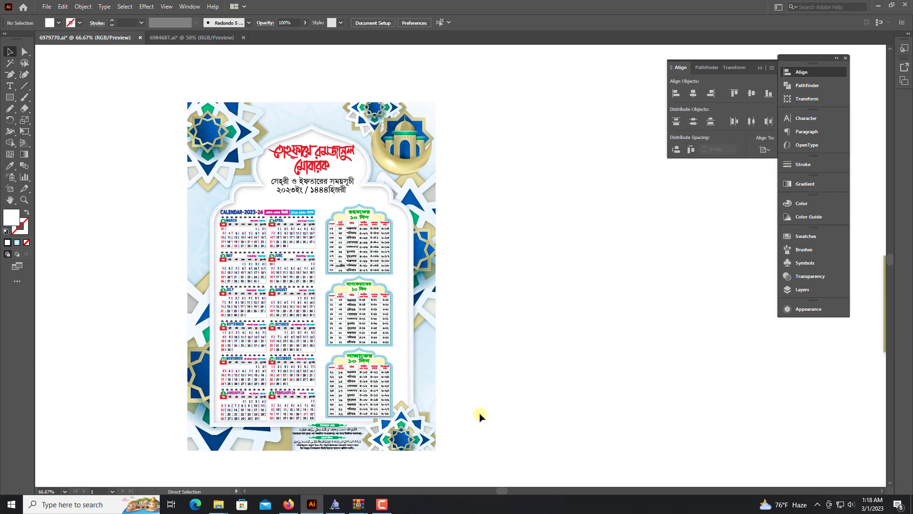
Bring the blue Bengali and purple Arabic Ramadan calligraphies over to the poster's top edge
key(ctrl+minus)
key(ctrl+minus)
scroll(633, 371, right, 3)
scroll(633, 371, up, 1)
drag(666, 353, 334, 300)
key(alt+space)
drag(388, 216, 566, 300)
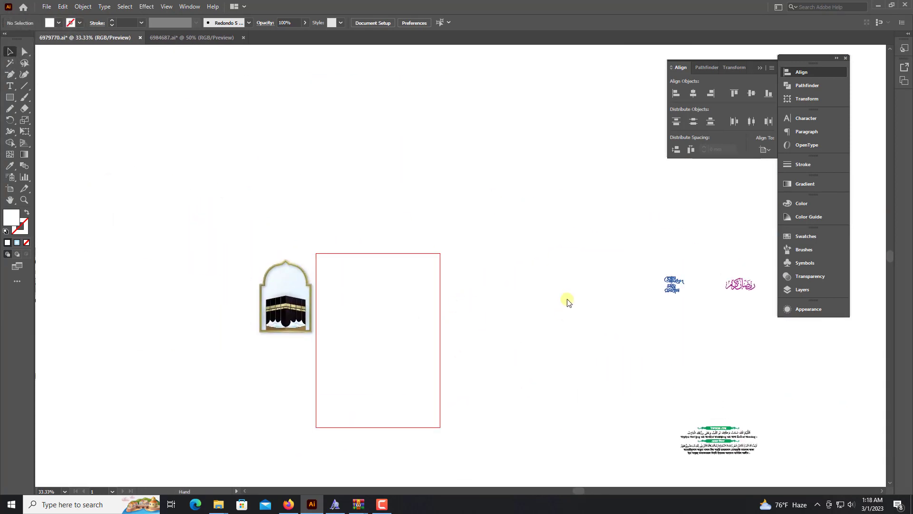
drag(150, 400, 585, 406)
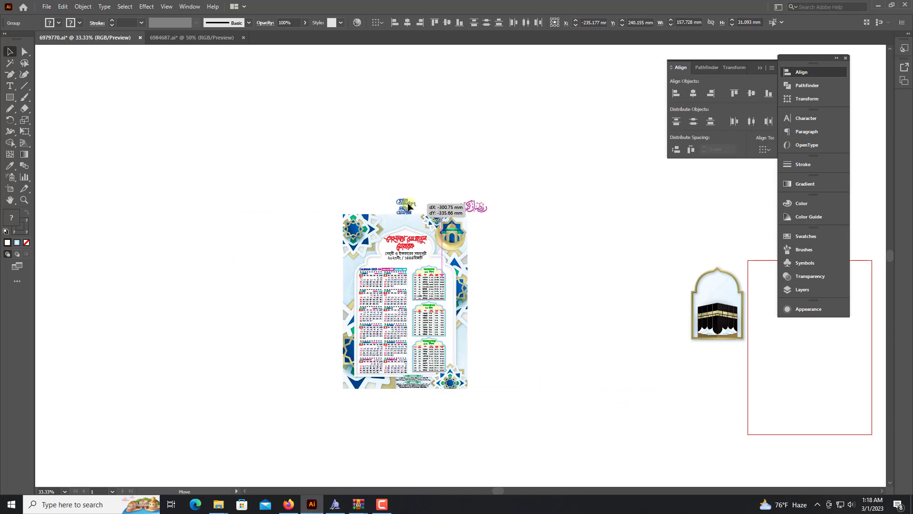
drag(408, 206, 408, 206)
Place the blue Bengali calligraphy above the title arch beside the upper-left ornament and scale it to about 27 mm wide
scroll(400, 224, up, 5)
click(292, 204)
scroll(506, 216, down, 1)
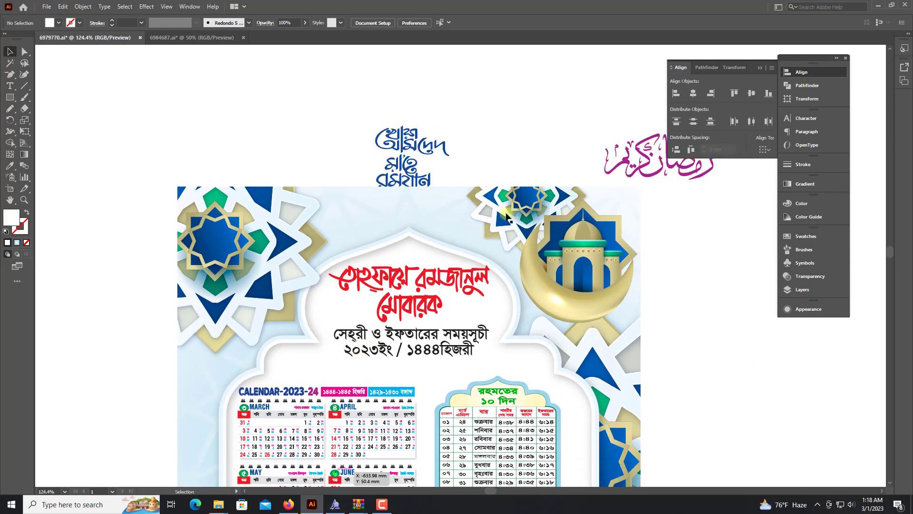
drag(410, 172, 364, 227)
scroll(412, 206, up, 5)
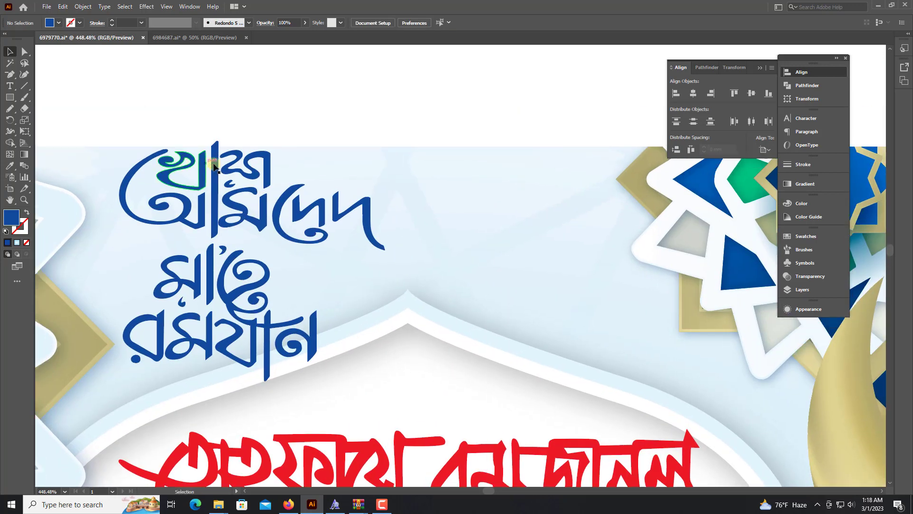
drag(252, 141, 252, 159)
drag(386, 380, 326, 350)
scroll(326, 350, down, 6)
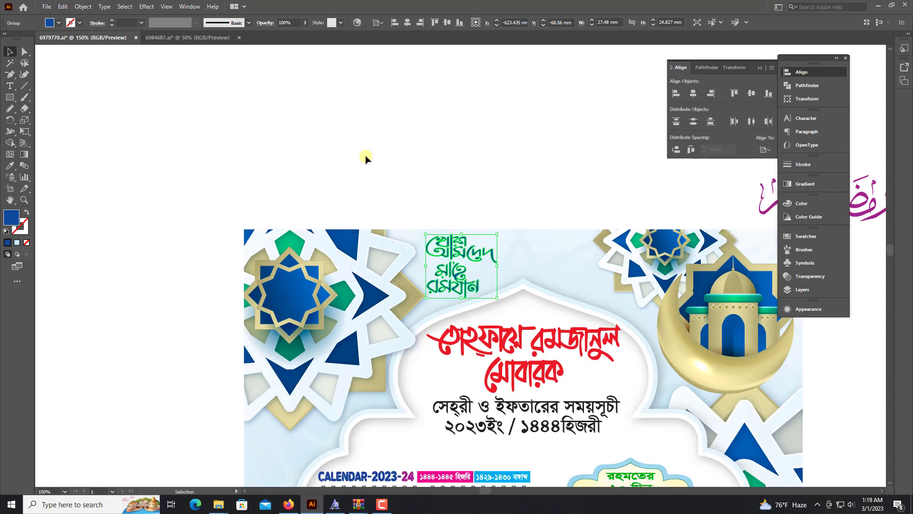
key(ctrl+shift+a)
Place the purple Arabic calligraphy beside the Bengali one above the arch and scale it to about 37 mm wide
drag(662, 194, 452, 180)
drag(612, 203, 351, 261)
key(ctrl+plus)
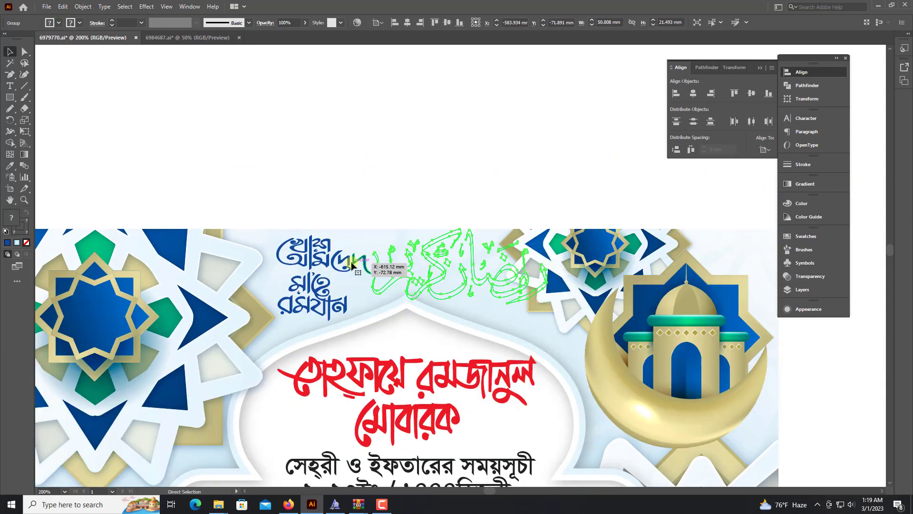
drag(595, 269, 502, 264)
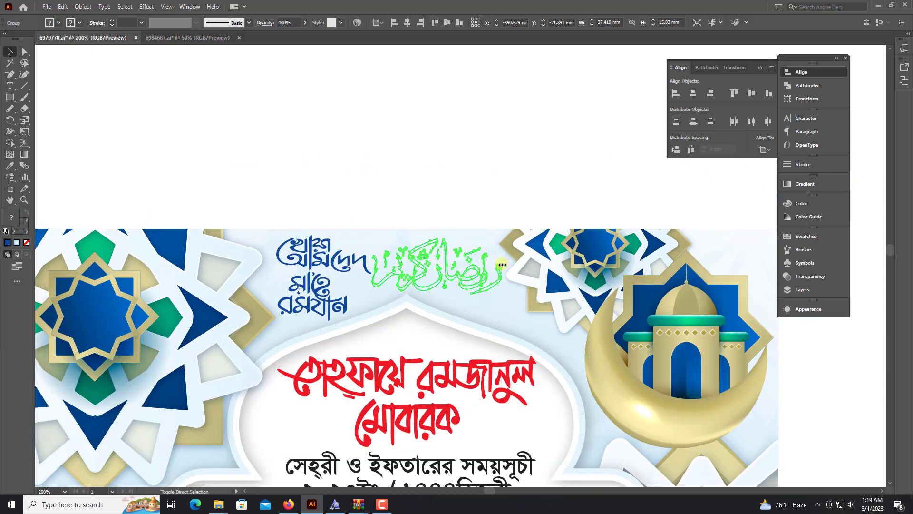
Adjust the Arabic calligraphy's position between the Bengali lettering and the upper ornament and scale it down a little more
scroll(452, 257, up, 5)
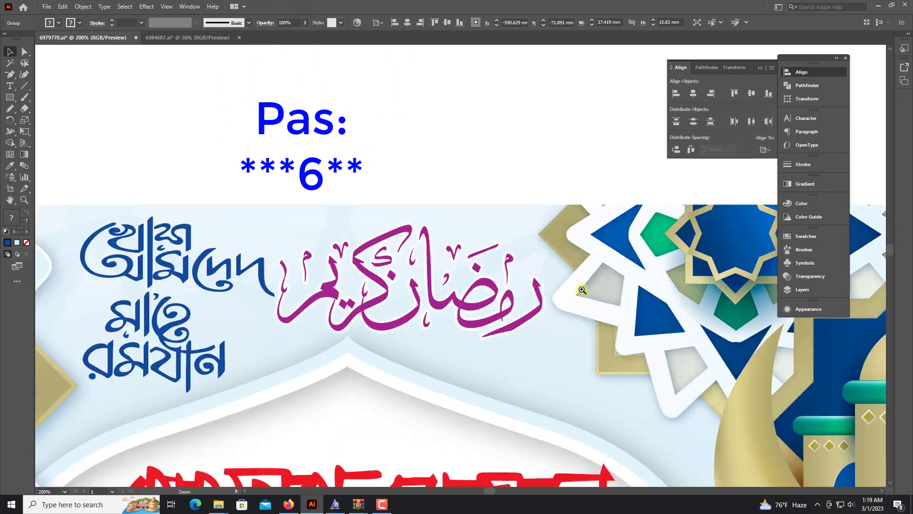
drag(248, 286, 290, 288)
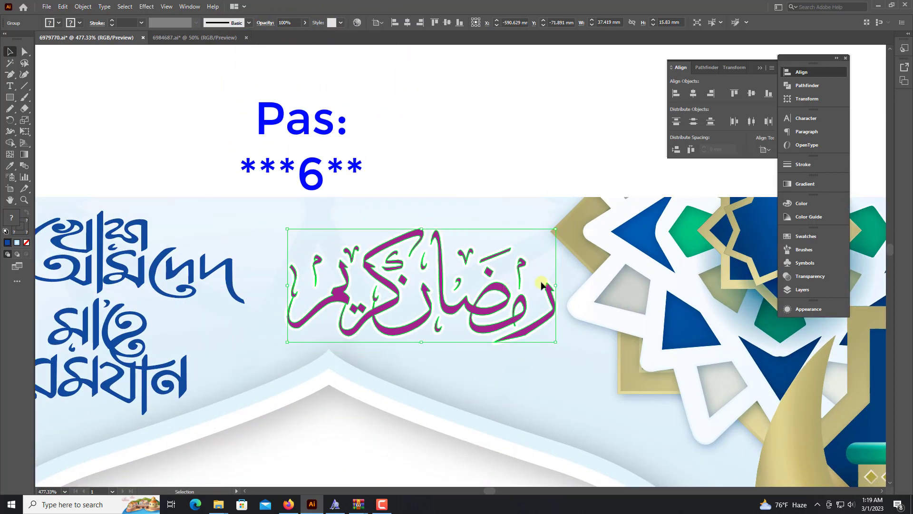
drag(555, 285, 550, 310)
click(504, 167)
Move the সেহরী ও ইফতারের সময়সূচী subtitle slightly down and set its fill to red BA2525
scroll(505, 167, down, 1)
scroll(504, 168, down, 3)
scroll(504, 168, up, 1)
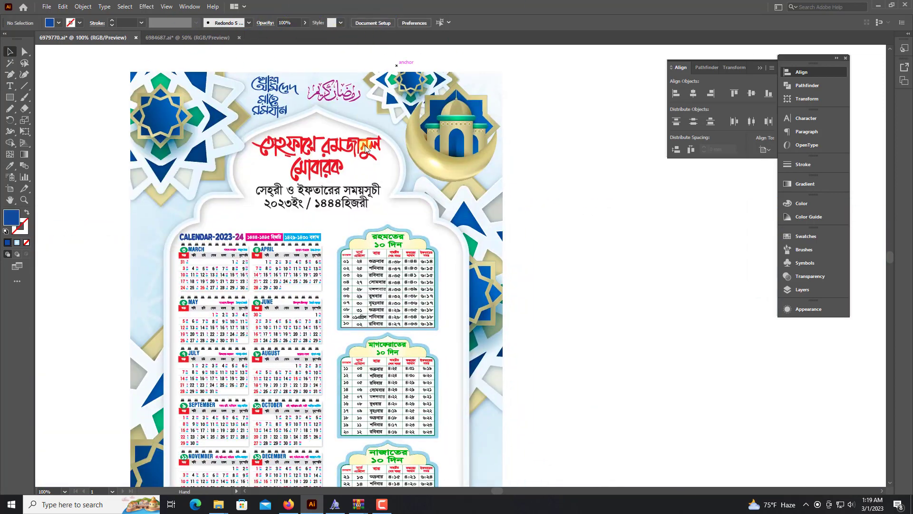
scroll(343, 204, up, 1)
scroll(343, 205, up, 4)
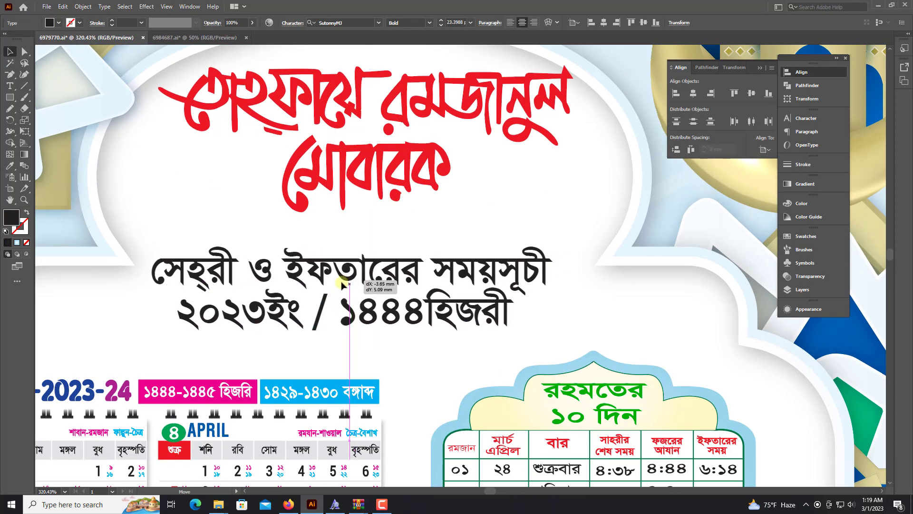
click(424, 224)
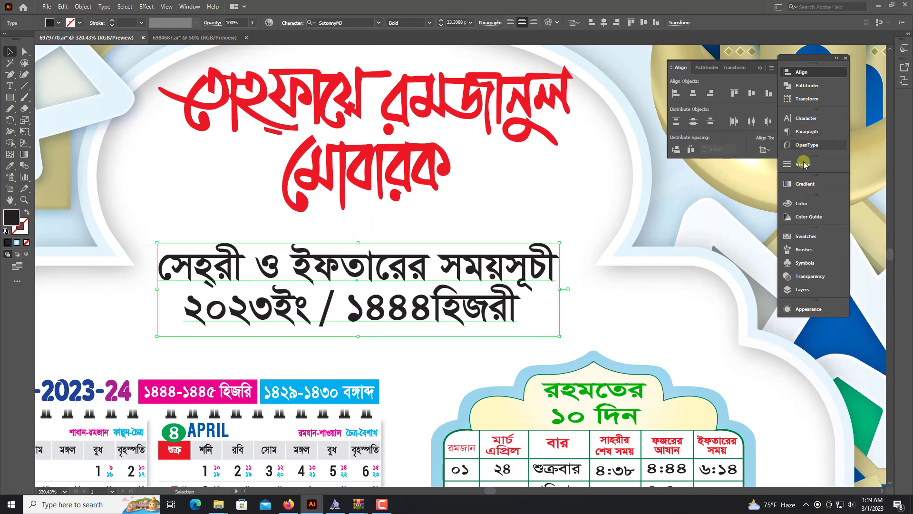
click(808, 205)
click(733, 215)
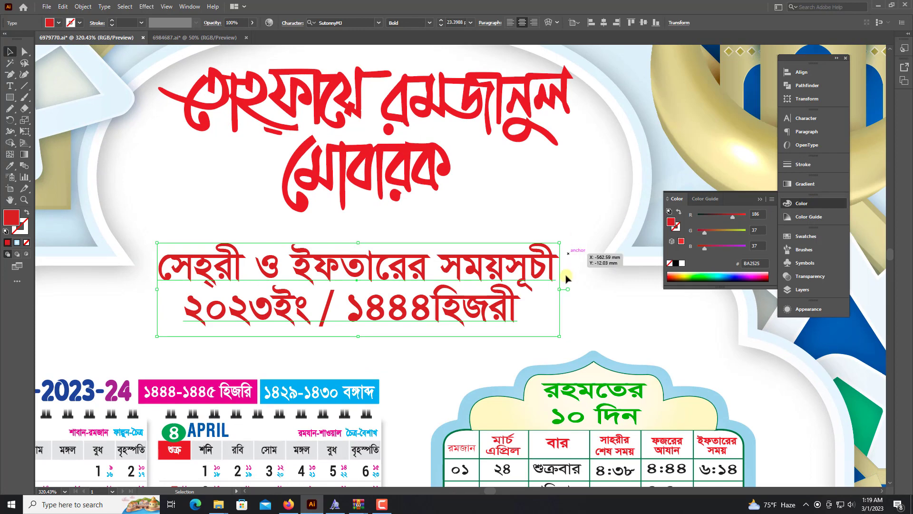
Lower the red title and enlarge it slightly, and scale the subtitle up to a font size of about 26.9
drag(560, 290, 599, 289)
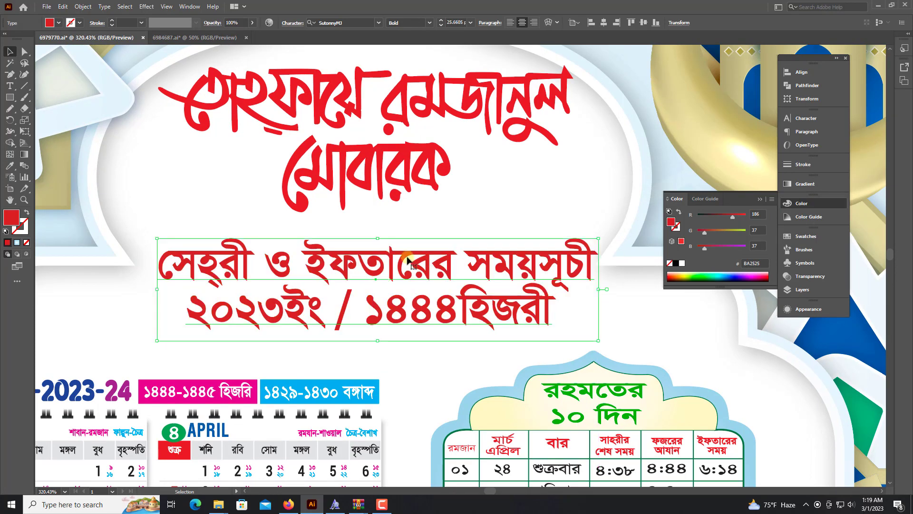
click(385, 183)
drag(376, 148, 367, 158)
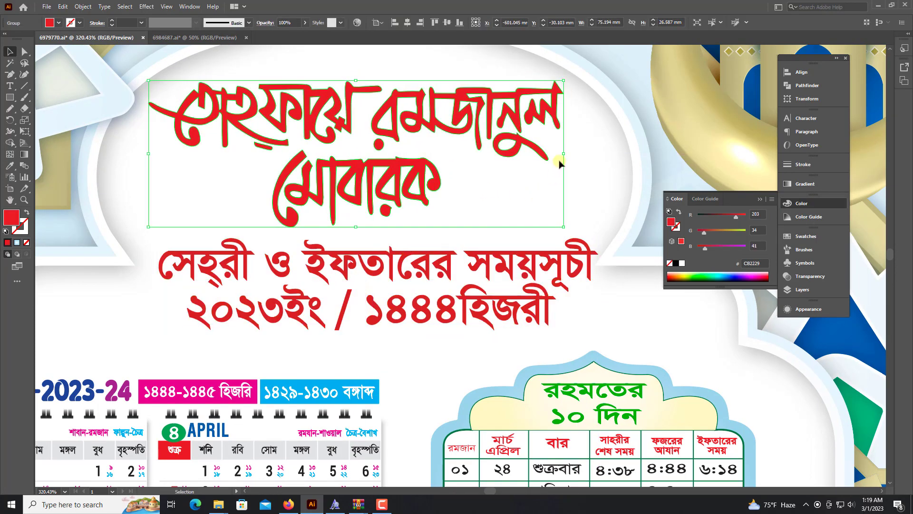
drag(564, 153, 578, 153)
click(430, 257)
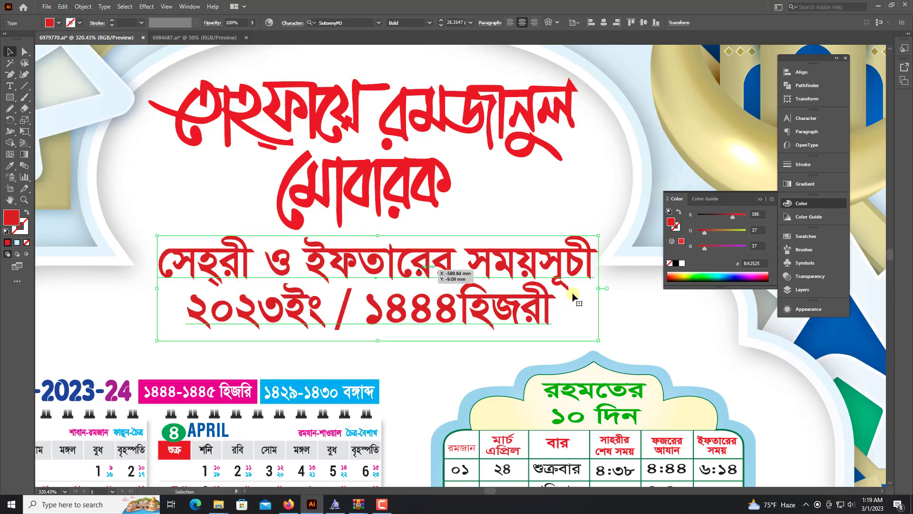
drag(597, 289, 609, 289)
key(ctrl+minus)
key(ctrl+minus)
key(ctrl+minus)
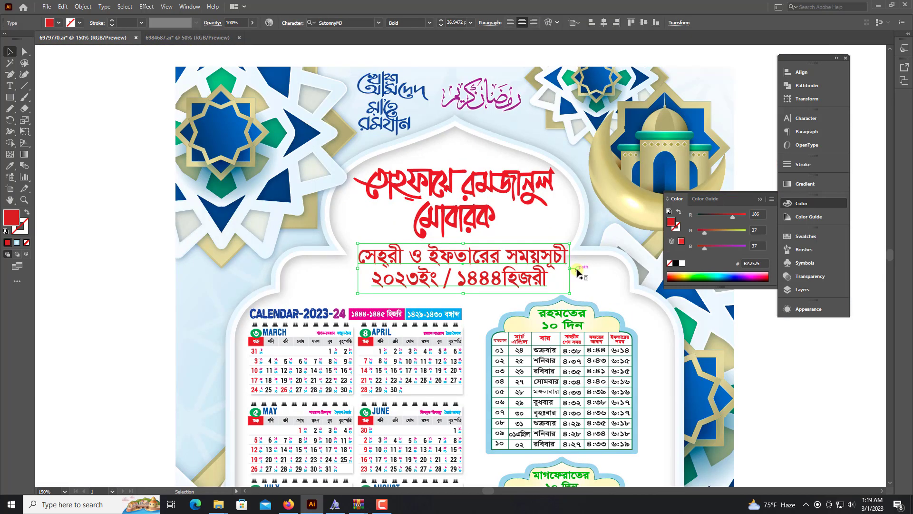
click(161, 244)
Review the whole poster and examine the first ten-day timetable up close
key(ctrl+minus)
key(ctrl+minus)
key(ctrl+minus)
key(ctrl+minus)
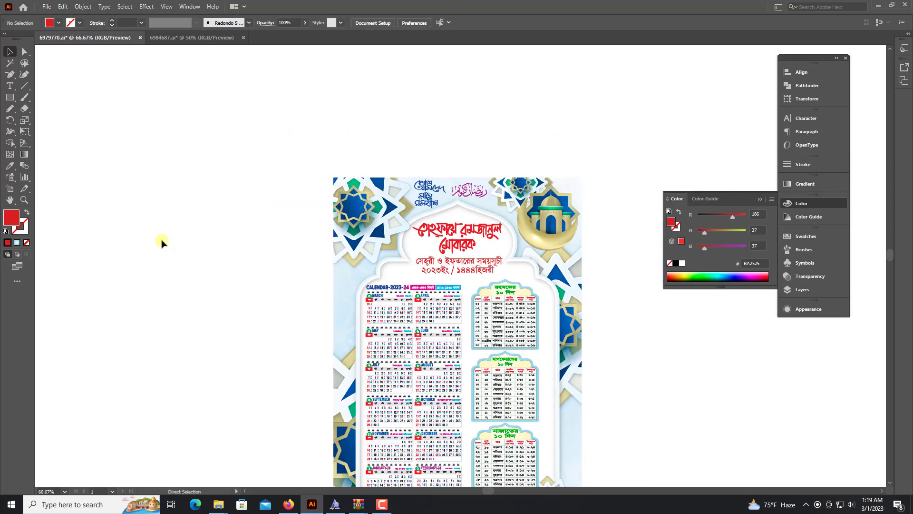
scroll(614, 285, right, 2)
scroll(613, 285, up, 1)
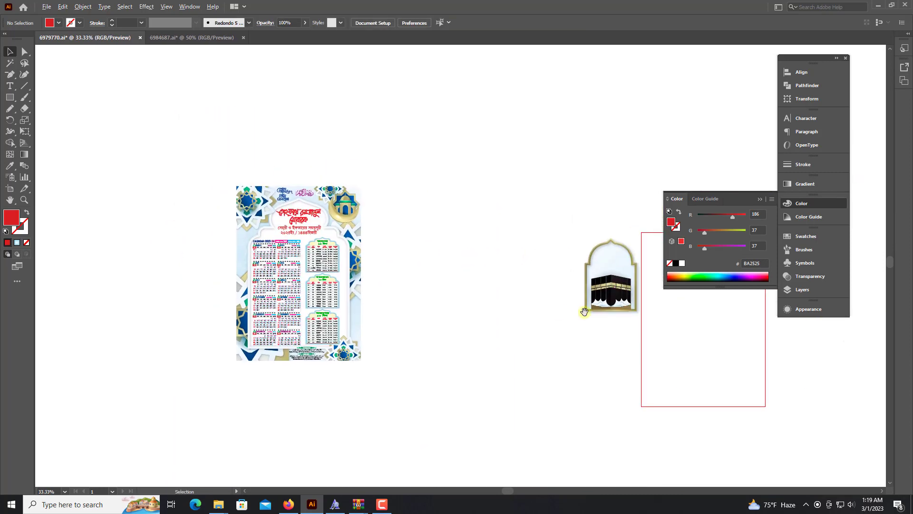
drag(597, 283, 529, 235)
scroll(308, 214, up, 8)
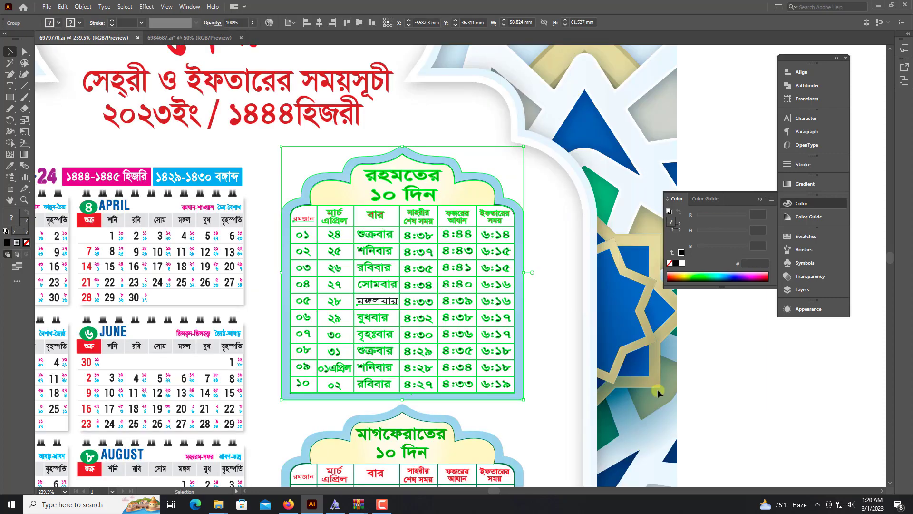
scroll(517, 344, up, 2)
key(alt+space)
drag(517, 343, 462, 296)
key(alt+space)
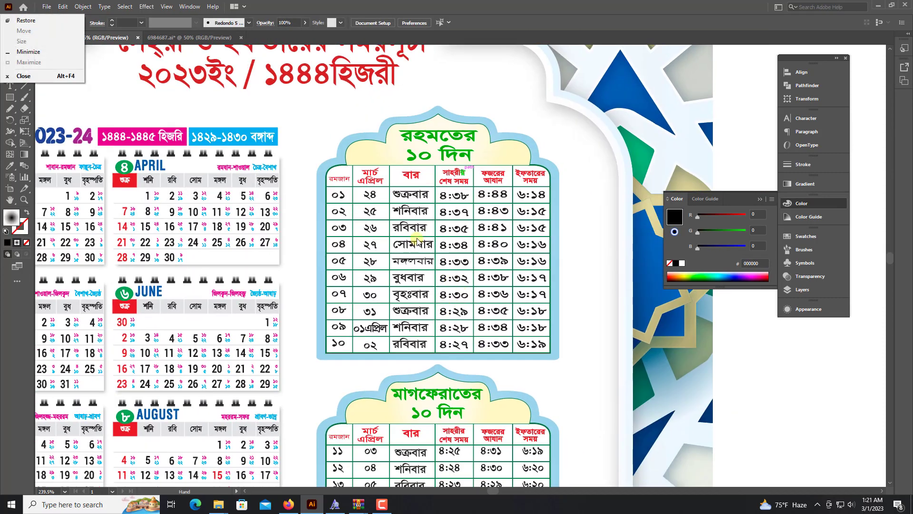
Check the dates and times in all three ten-day timetables, continuing down to the dua text
drag(427, 253, 617, 333)
key(ctrl+z)
drag(400, 197, 470, 265)
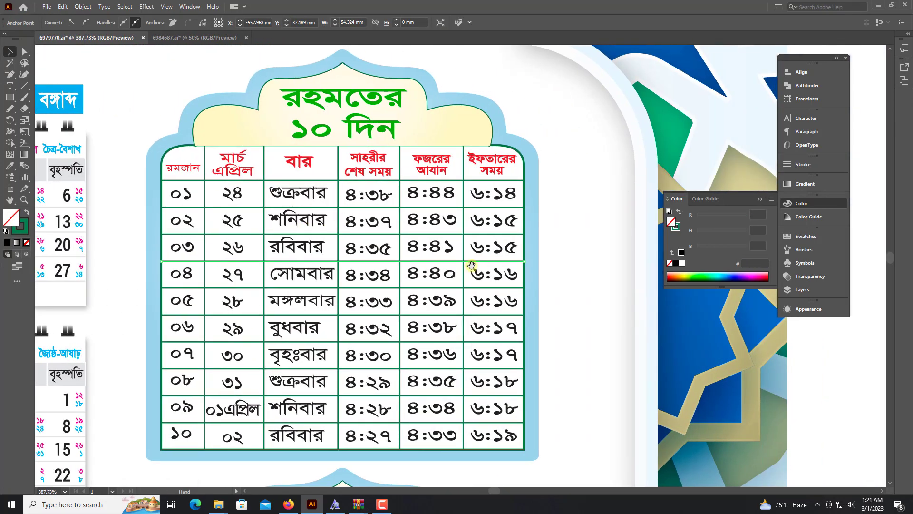
click(803, 417)
scroll(342, 296, down, 3)
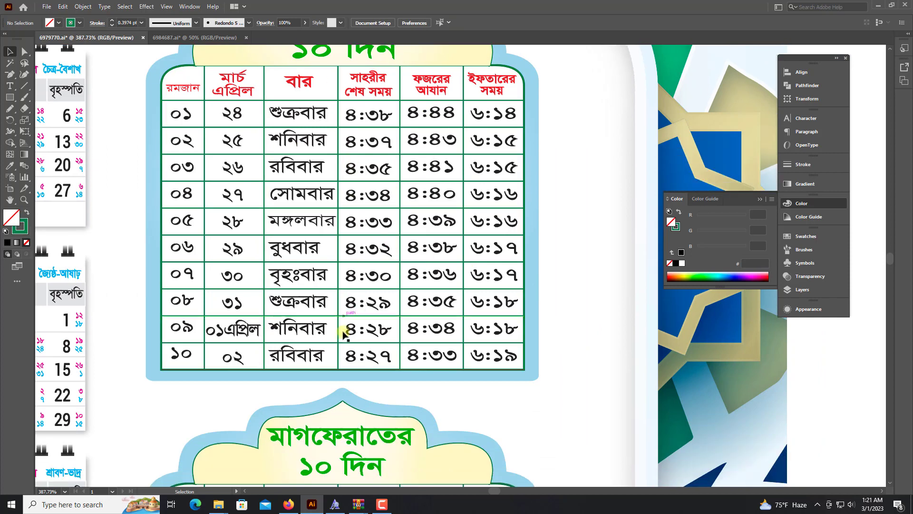
scroll(350, 332, down, 9)
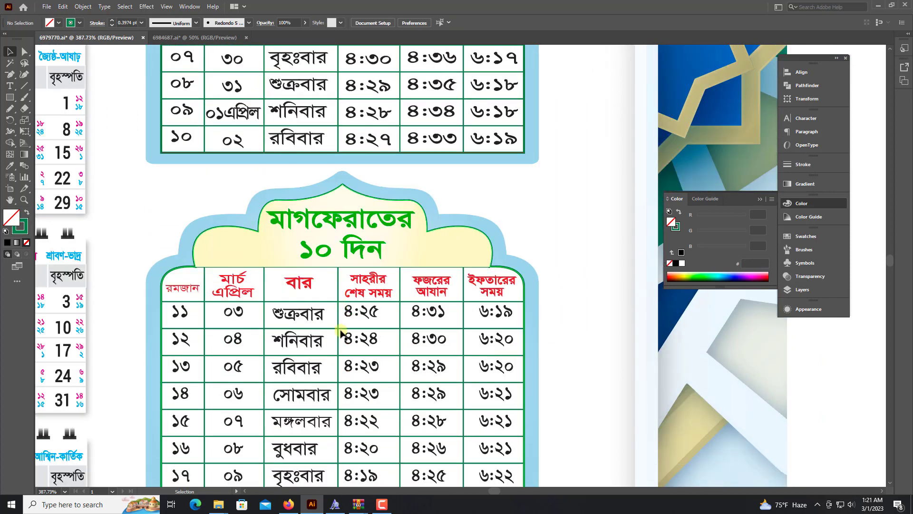
scroll(340, 335, down, 10)
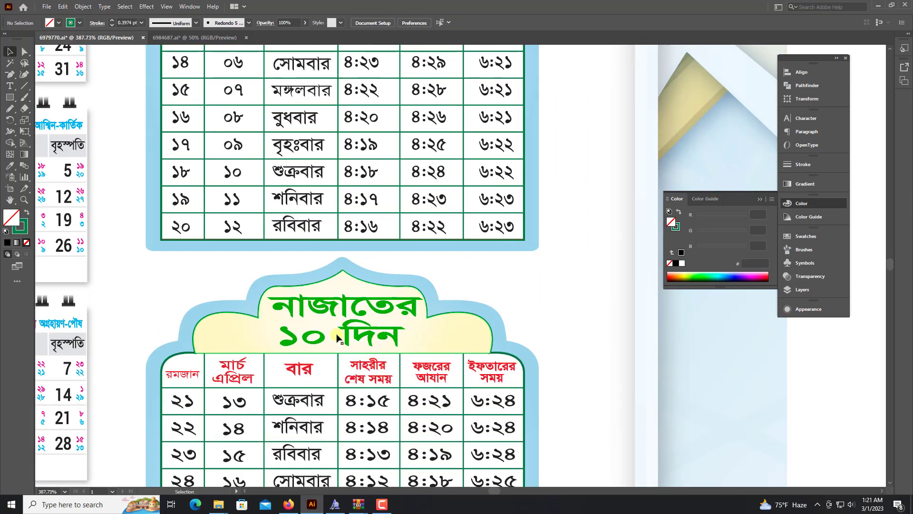
scroll(338, 335, down, 3)
scroll(338, 335, down, 7)
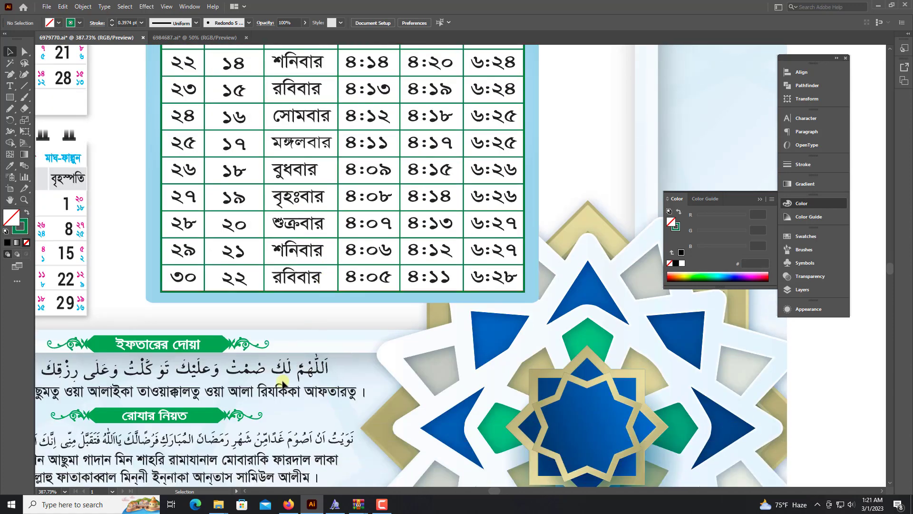
Recolor the white shapes inside the Arabic letters of the Iftar dua by sampling the pale background with the Eyedropper
drag(260, 363, 368, 357)
scroll(367, 358, up, 2)
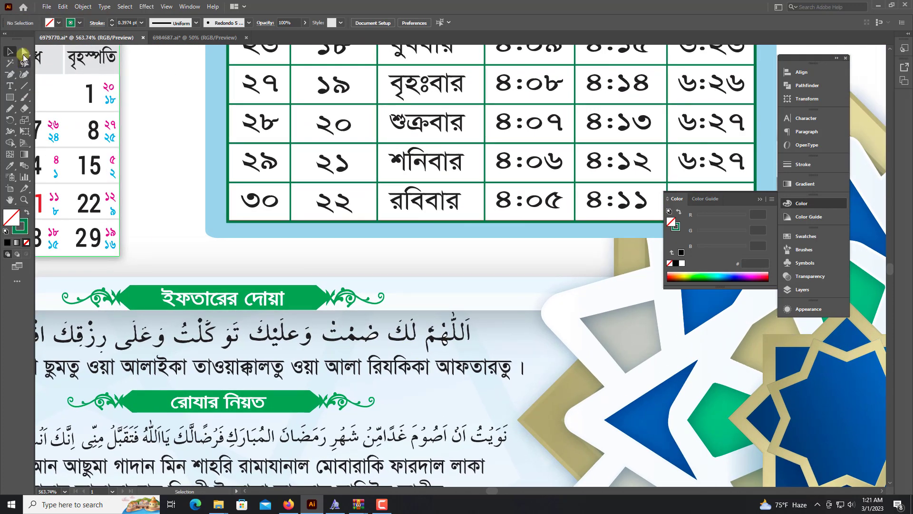
scroll(400, 328, up, 4)
click(397, 354)
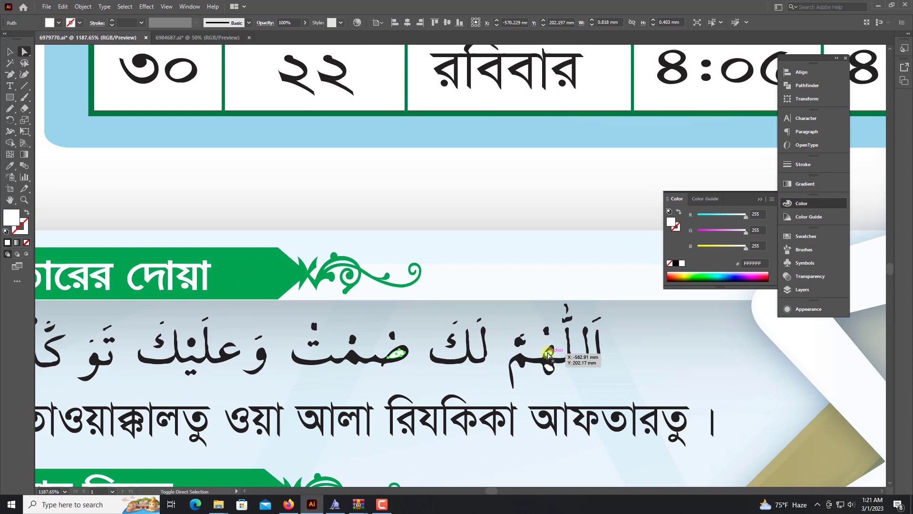
drag(548, 355, 548, 369)
click(548, 369)
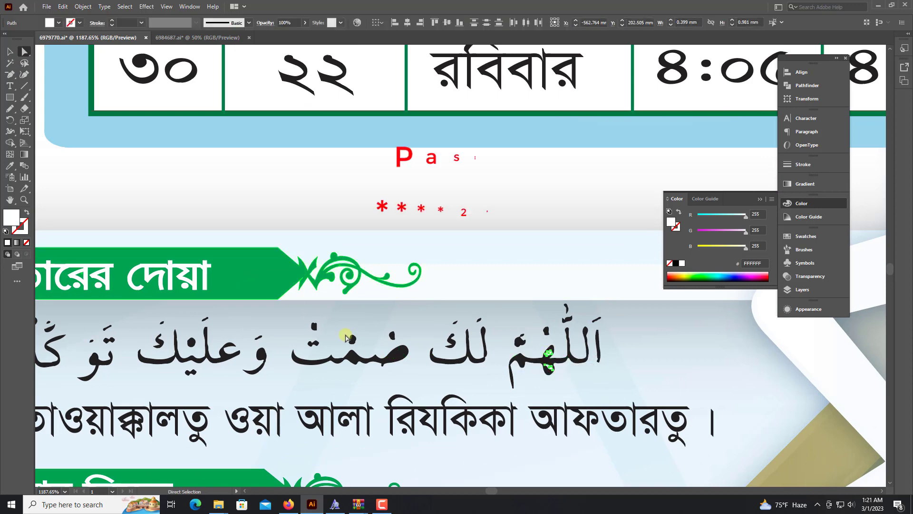
shift+click(401, 357)
scroll(406, 362, up, 2)
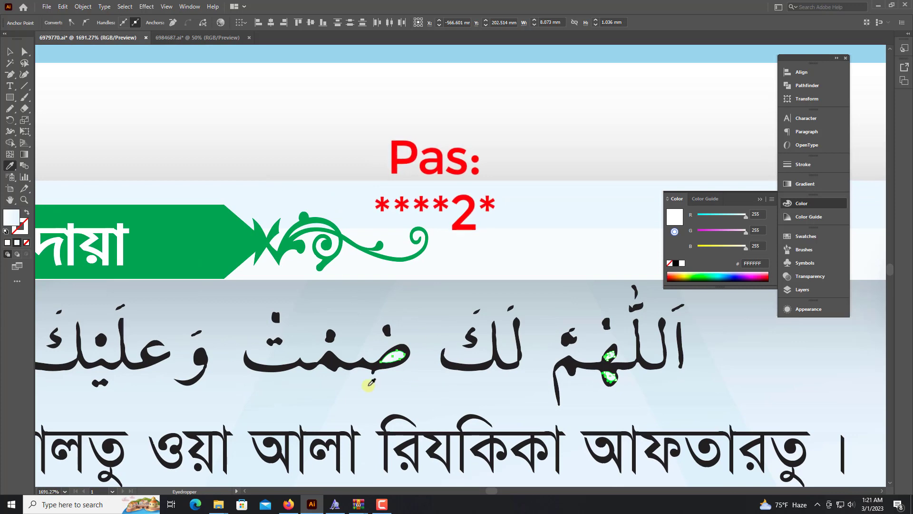
click(340, 291)
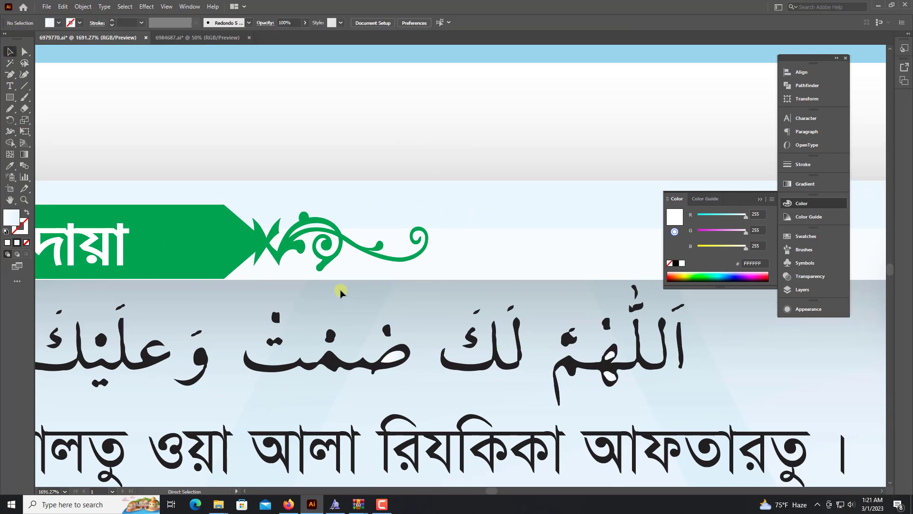
Examine the poster's calendar and timetable layout, checking the extent of the grouped timetables
scroll(340, 289, down, 5)
scroll(341, 289, down, 1)
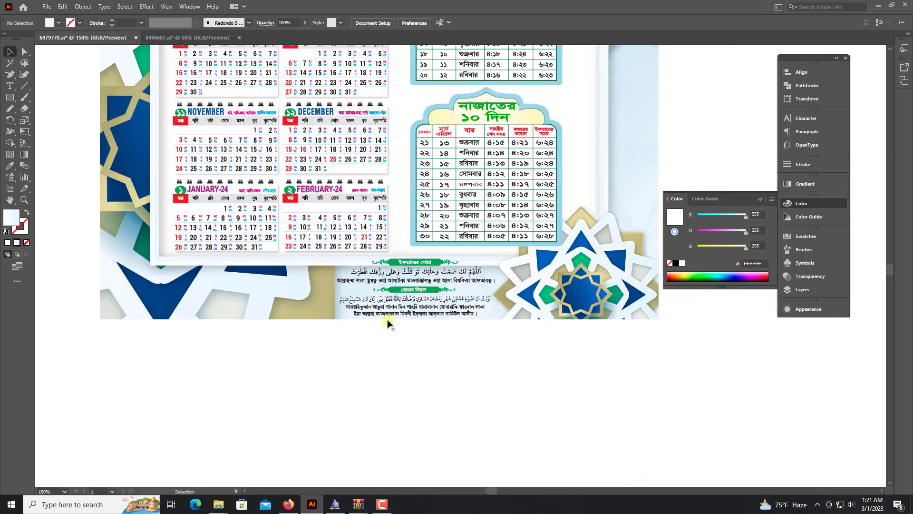
scroll(387, 320, up, 2)
scroll(464, 430, down, 2)
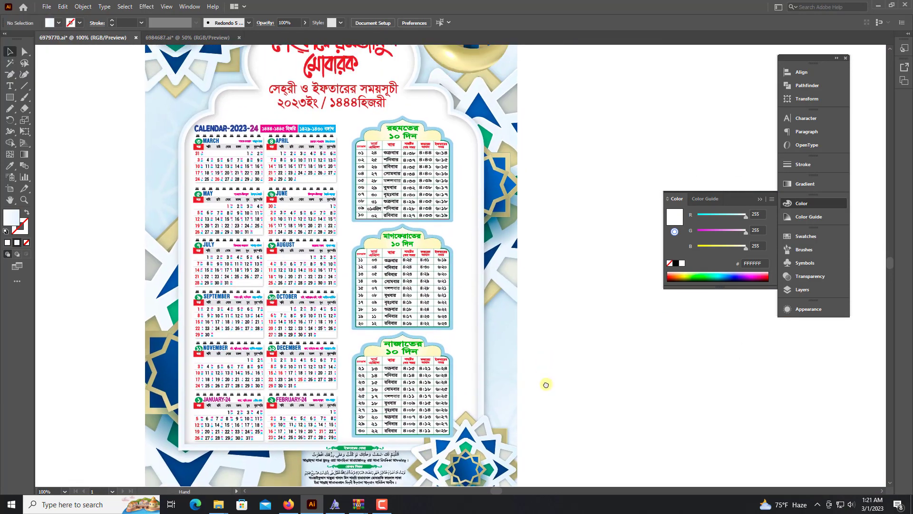
drag(347, 192, 455, 228)
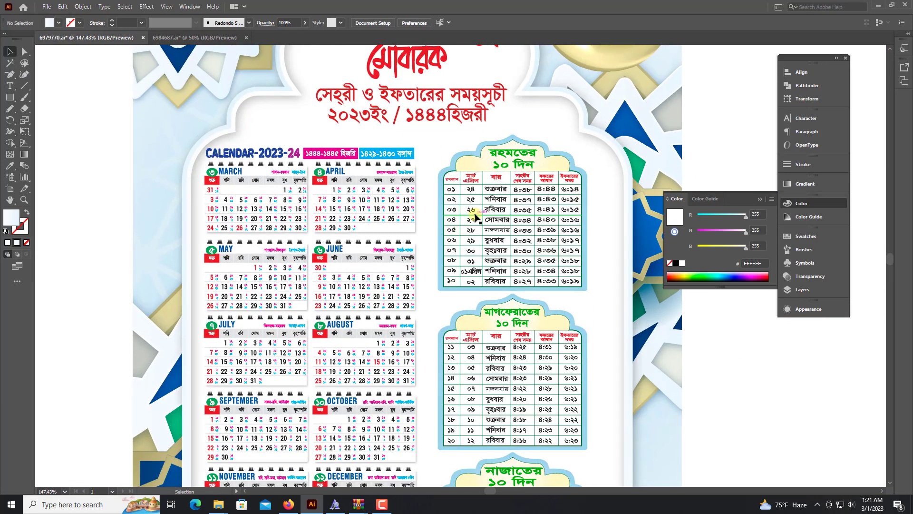
click(476, 216)
scroll(476, 217, down, 4)
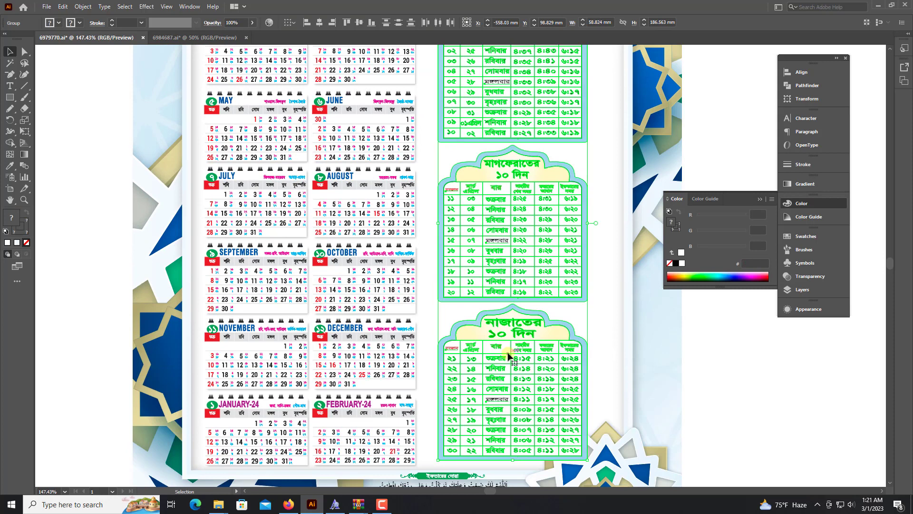
scroll(508, 355, up, 4)
click(632, 175)
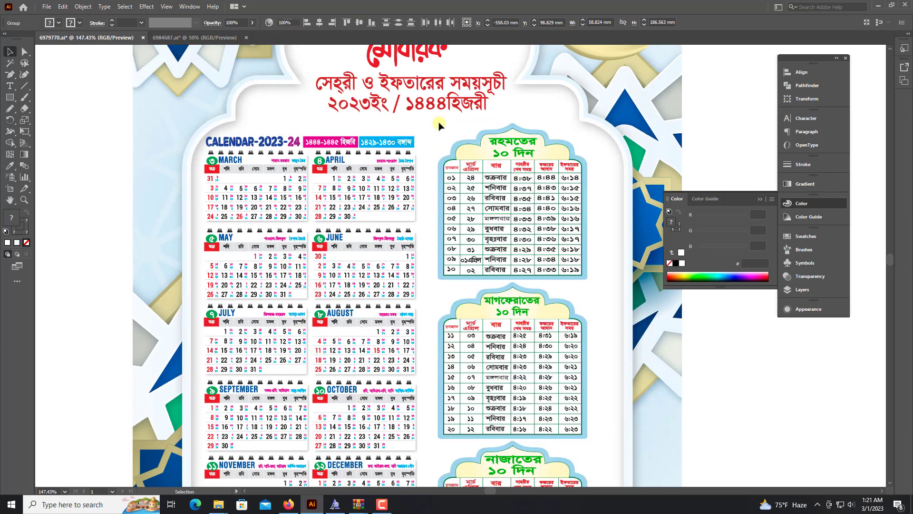
Scale the three timetables up together proportionally to about 60.3 × 191.1 mm beside the calendar
click(483, 204)
click(546, 350)
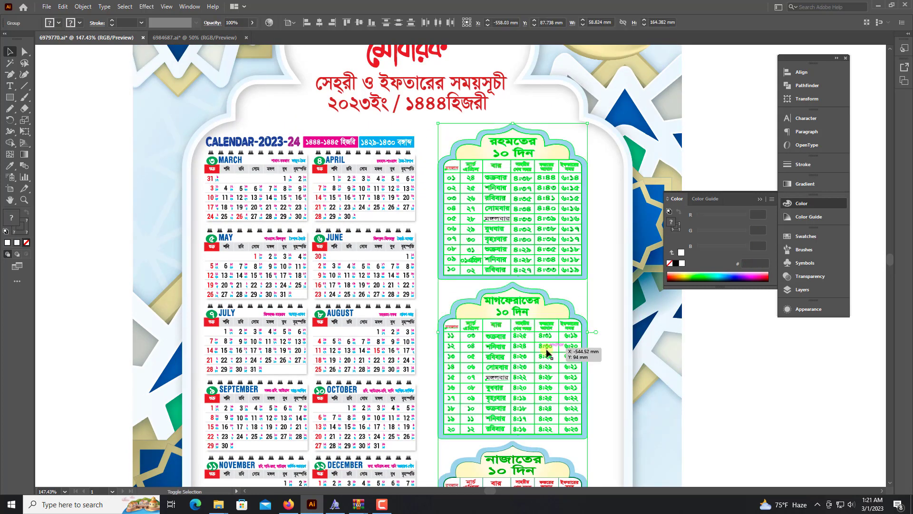
scroll(521, 399, down, 2)
scroll(476, 312, up, 2)
drag(443, 218, 431, 107)
key(ctrl+1)
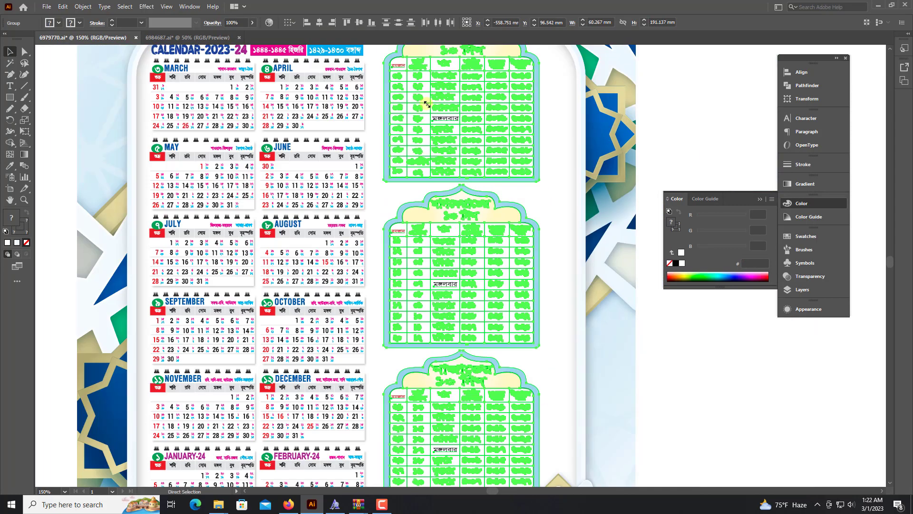
Deselect the timetables and save the poster document, agreeing to keep the legacy format
click(630, 366)
scroll(613, 351, down, 2)
scroll(583, 326, up, 1)
key(ctrl+minus)
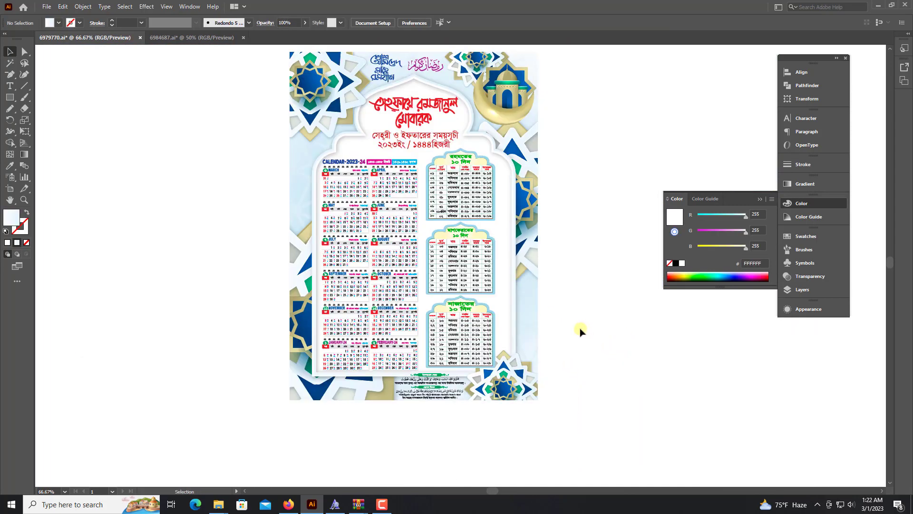
drag(581, 326, 483, 355)
scroll(523, 313, up, 1)
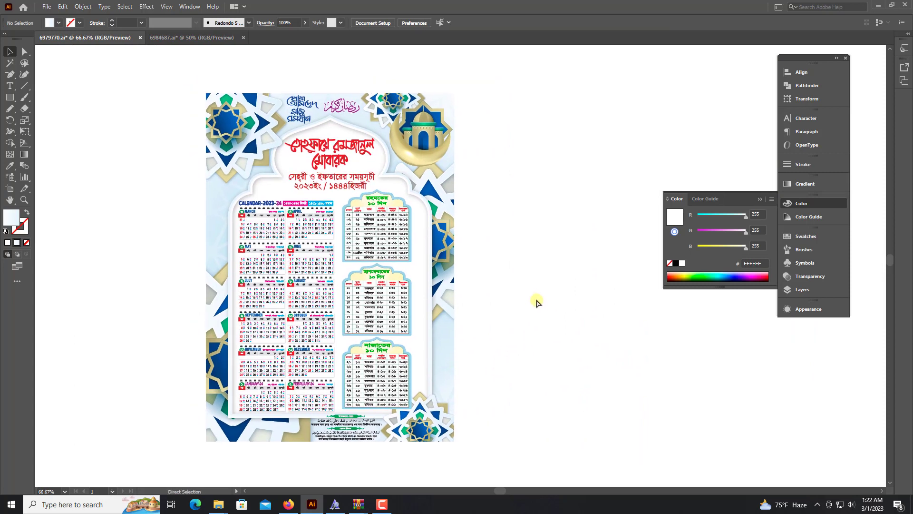
key(ctrl+s)
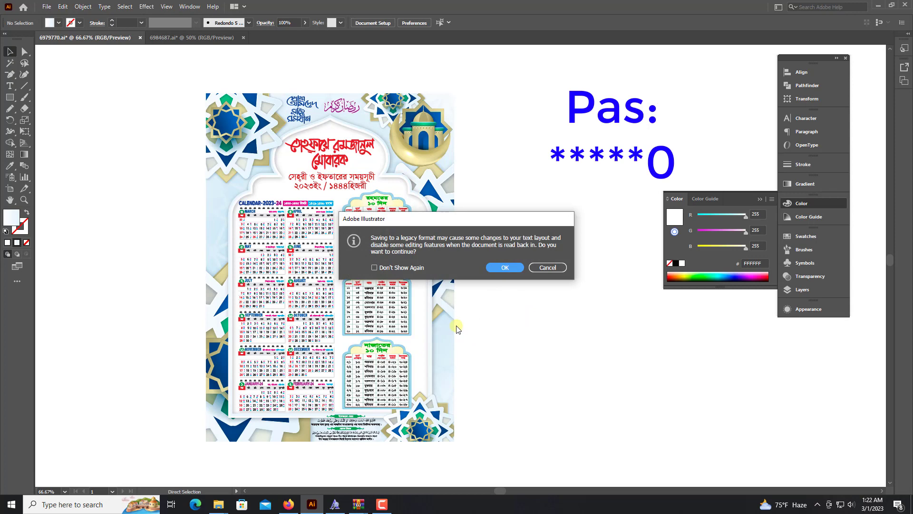
key(Return)
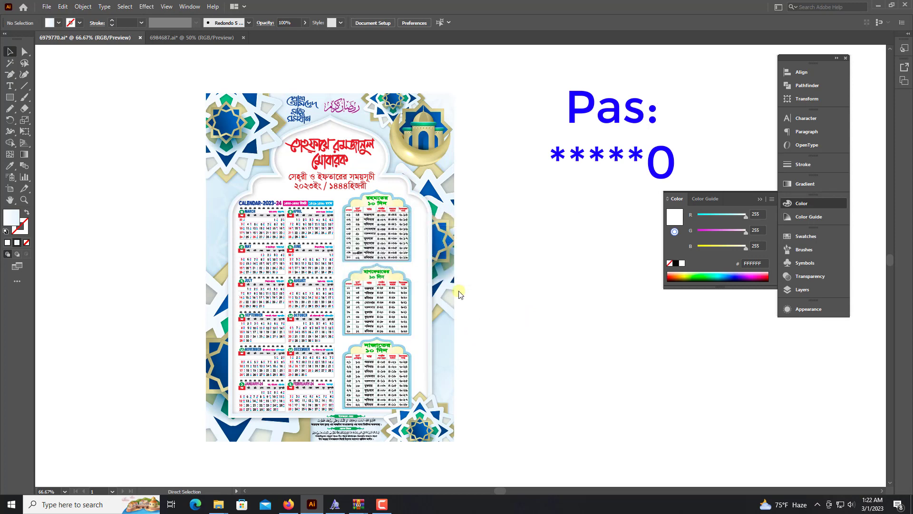